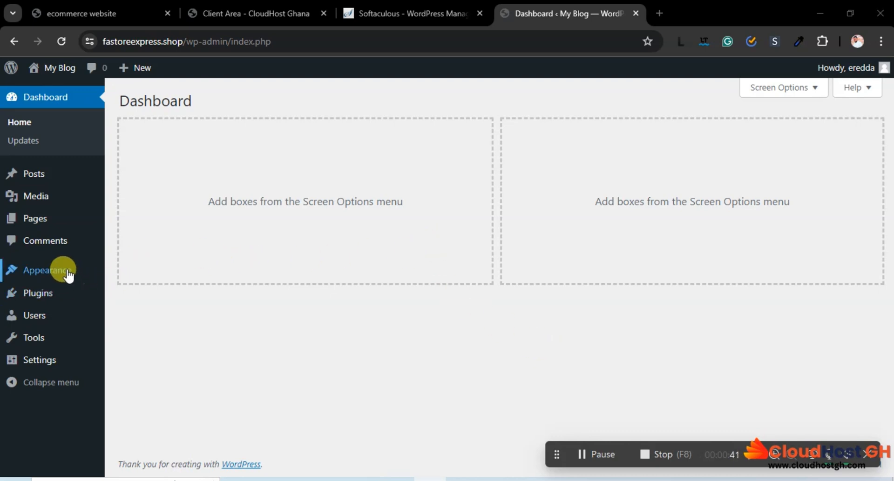
Open the site's installed themes page and view the active theme's details
{"action": "mouse_move", "coordinate": [66, 273]}
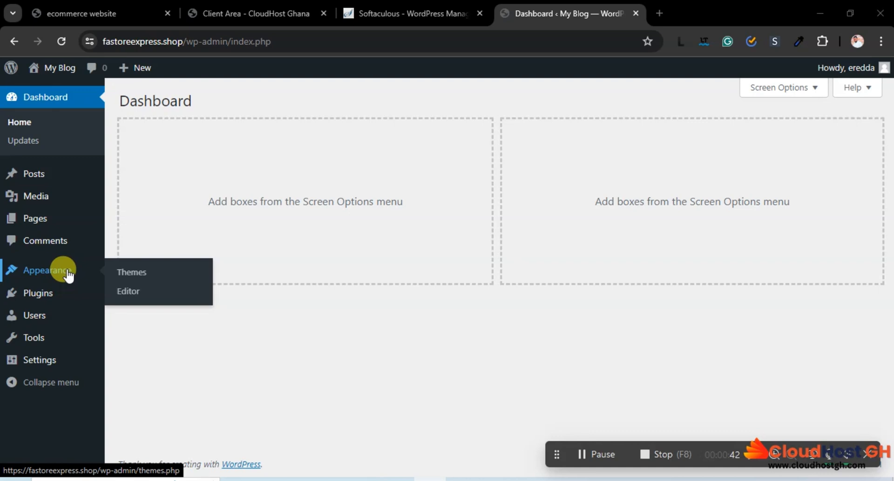
{"action": "left_click", "coordinate": [140, 279]}
{"action": "scroll", "coordinate": [133, 278], "scroll_direction": "down", "scroll_amount": 2}
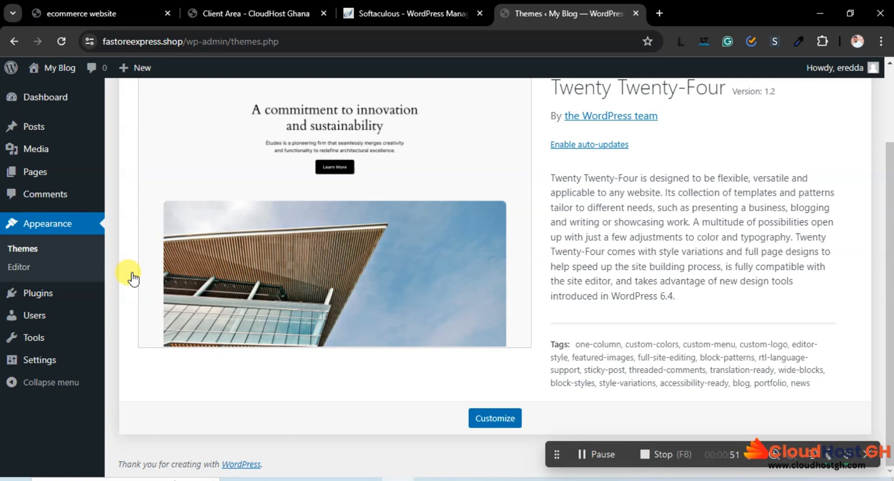
Open the live My Blog site in a new browser tab and review its homepage
{"action": "right_click", "coordinate": [63, 73]}
{"action": "left_click", "coordinate": [113, 90]}
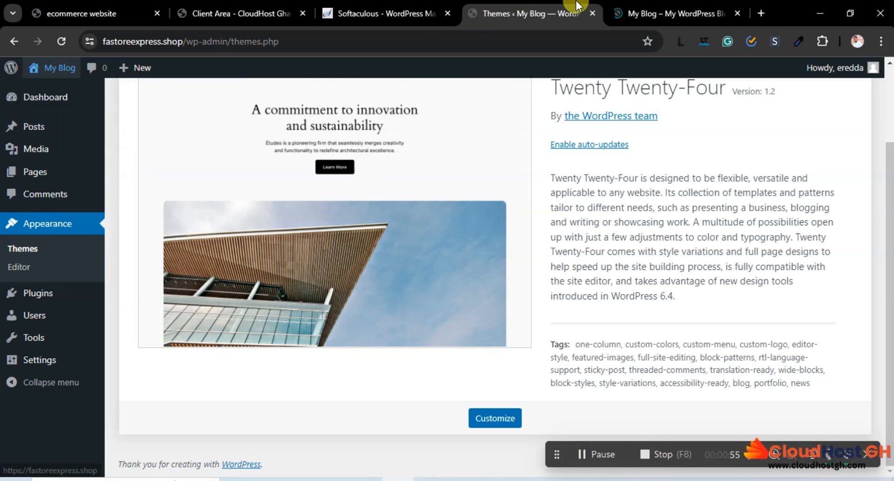
{"action": "left_click", "coordinate": [668, 9]}
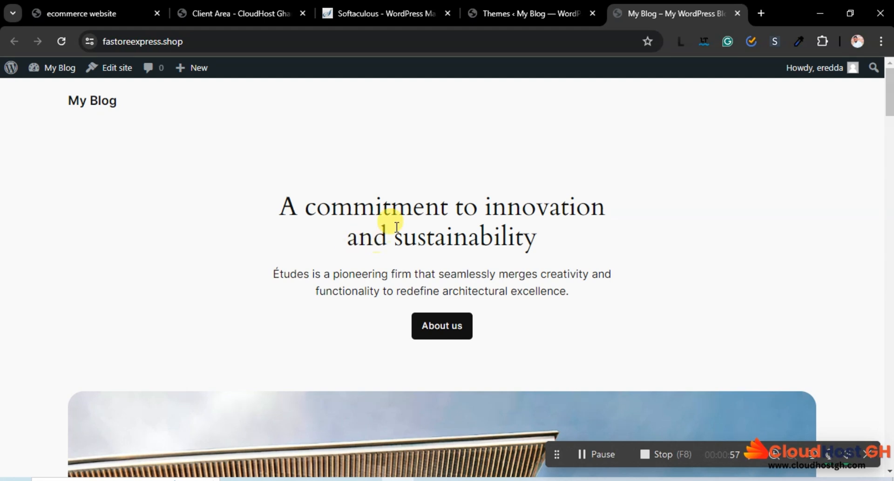
{"action": "scroll", "coordinate": [384, 243], "scroll_direction": "down", "scroll_amount": 15}
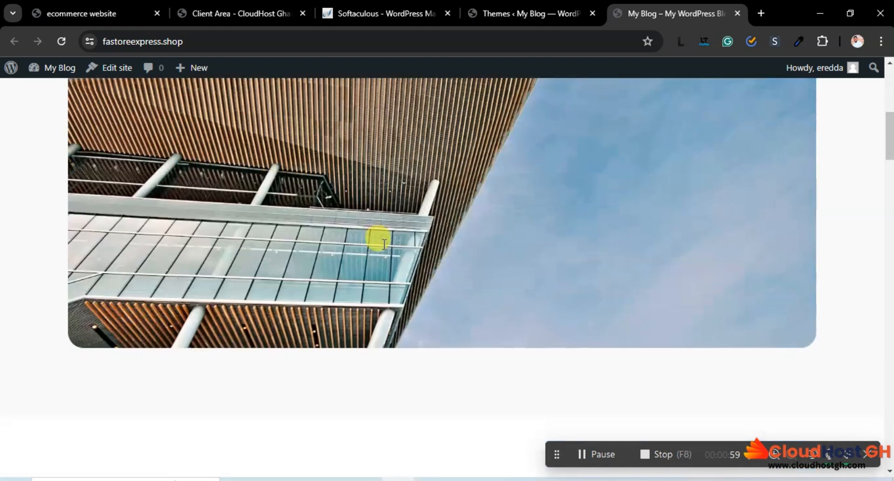
{"action": "scroll", "coordinate": [384, 246], "scroll_direction": "down", "scroll_amount": 10}
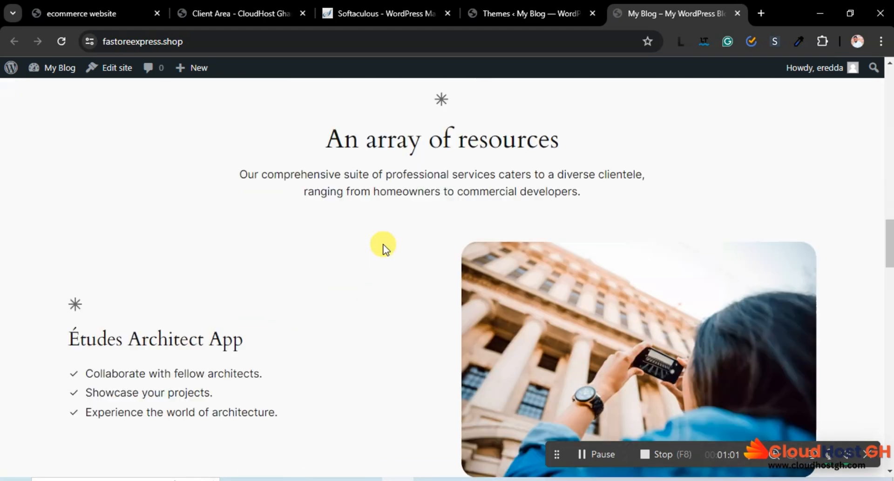
Return to the themes page in the site admin and search the new themes for "woostify"
{"action": "left_click", "coordinate": [573, 4]}
{"action": "scroll", "coordinate": [425, 163], "scroll_direction": "up", "scroll_amount": 2}
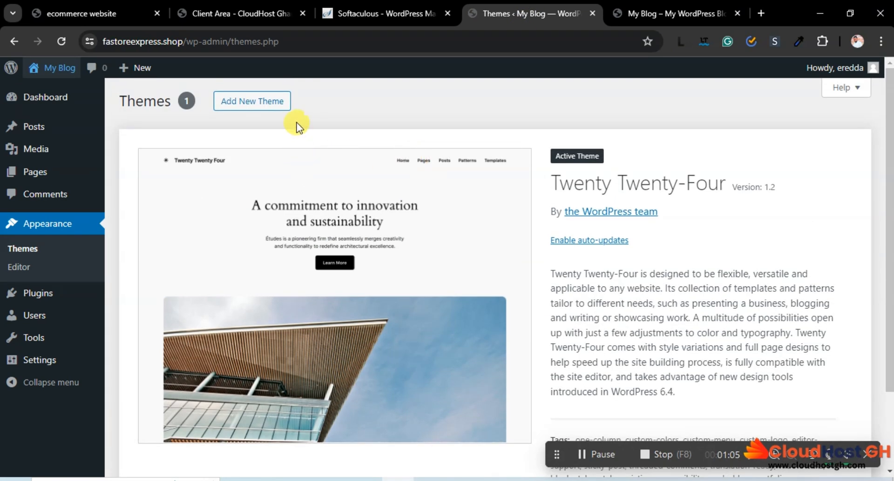
{"action": "left_click", "coordinate": [236, 97]}
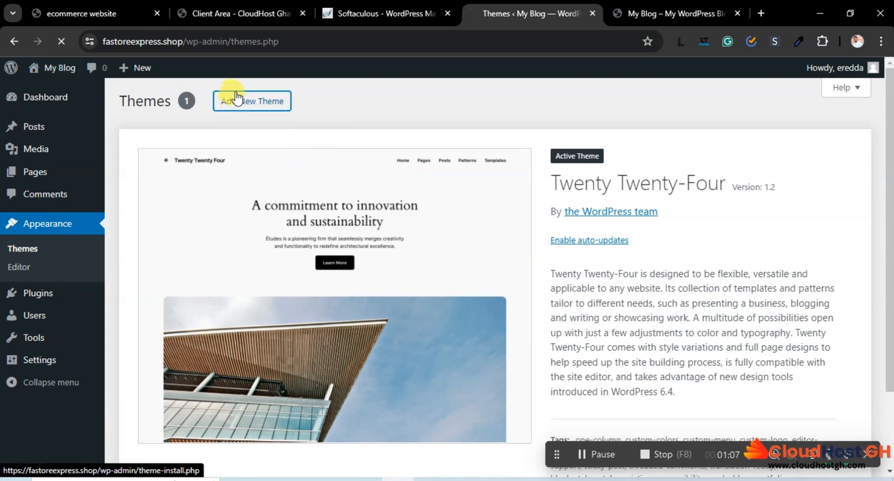
{"action": "left_click", "coordinate": [694, 140]}
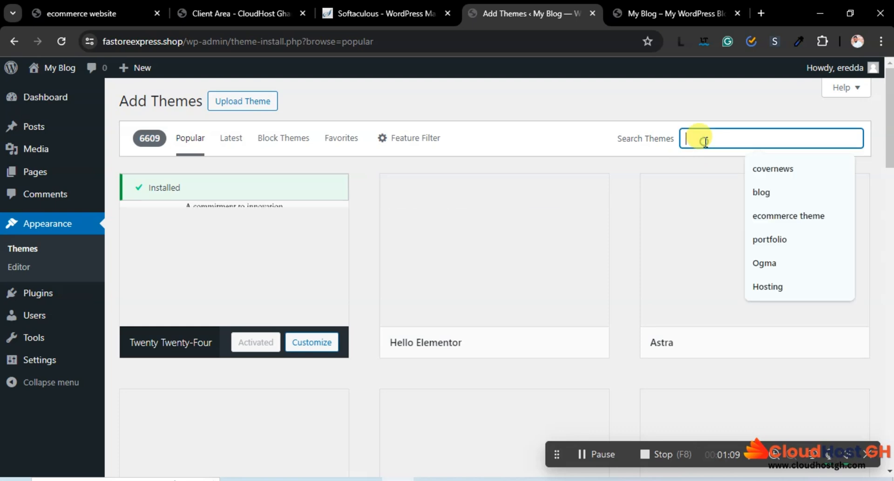
{"action": "type", "text": "woo"}
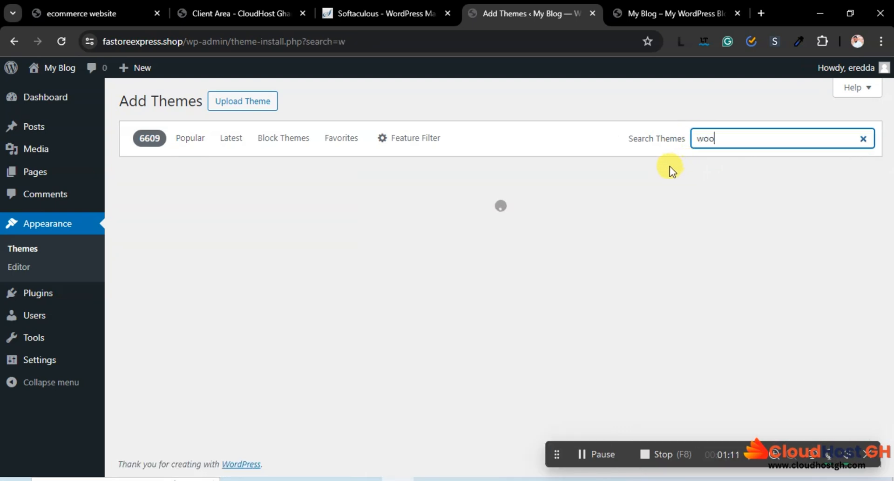
{"action": "type", "text": "s"}
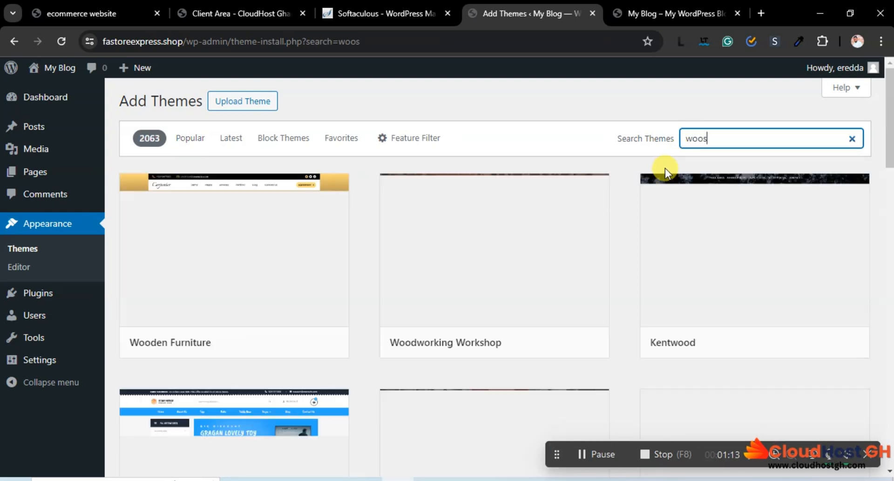
{"action": "type", "text": "ti"}
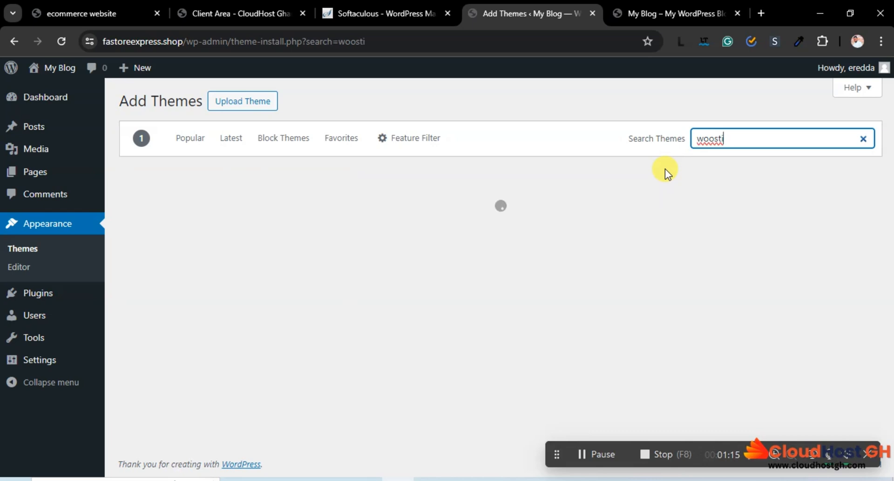
{"action": "type", "text": "fy"}
Install and activate the Woostify theme
{"action": "mouse_move", "coordinate": [242, 356]}
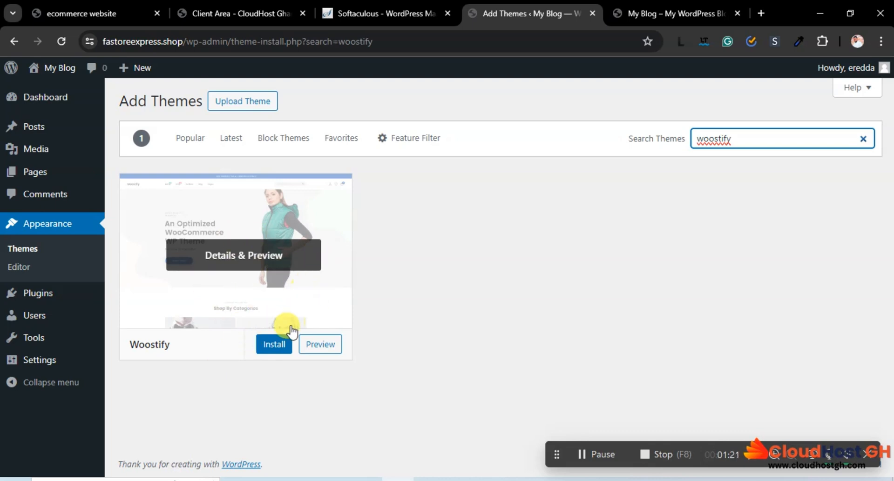
{"action": "left_click", "coordinate": [275, 345]}
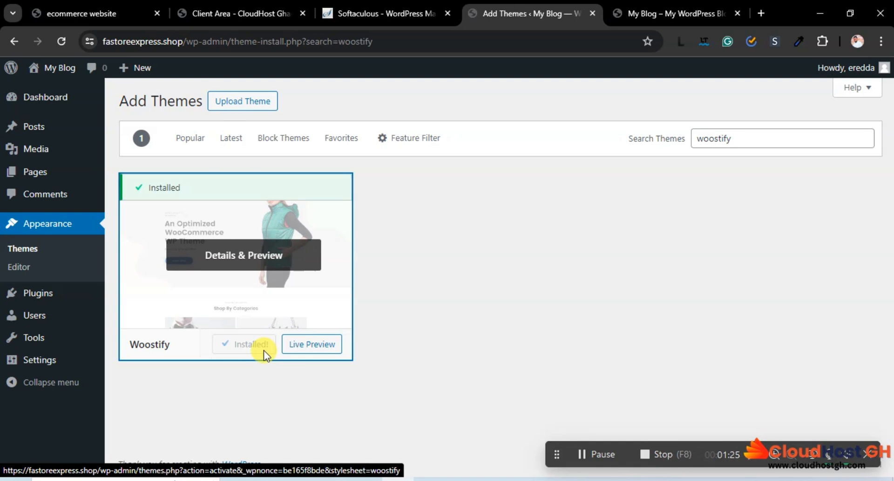
{"action": "left_click", "coordinate": [249, 349]}
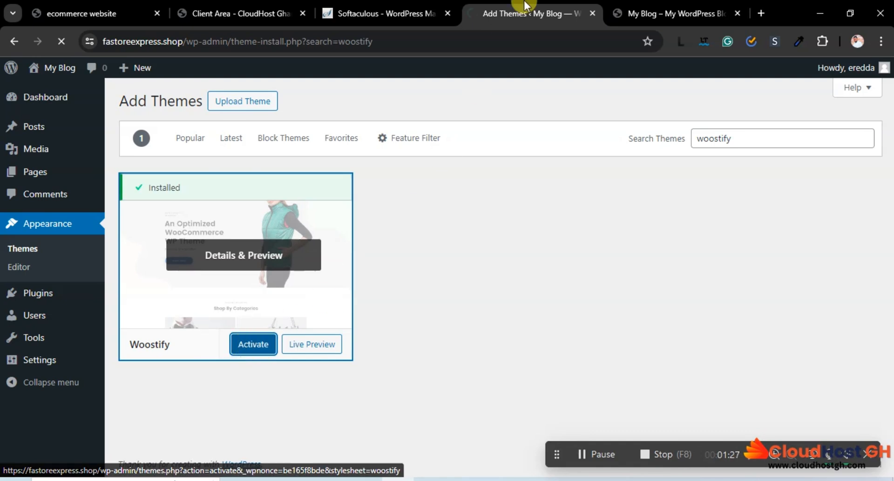
{"action": "left_click", "coordinate": [689, 9]}
{"action": "scroll", "coordinate": [429, 318], "scroll_direction": "up", "scroll_amount": 20}
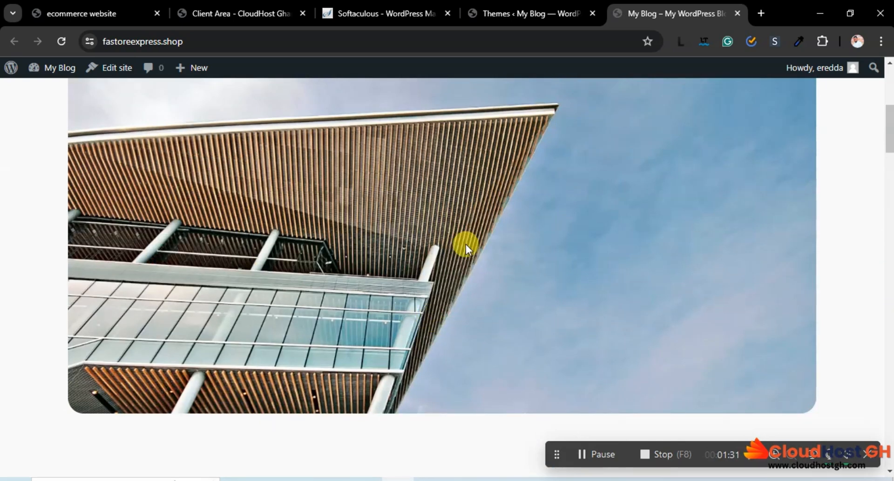
Delete the unused Twenty Twenty-Four theme from the installed themes
{"action": "left_click", "coordinate": [507, 9]}
{"action": "scroll", "coordinate": [334, 384], "scroll_direction": "down", "scroll_amount": 2}
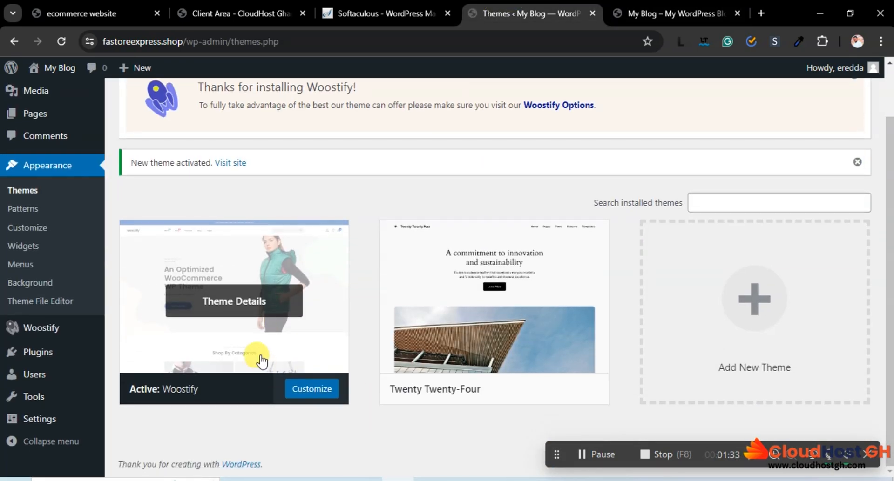
{"action": "left_click", "coordinate": [498, 323]}
{"action": "left_click", "coordinate": [523, 447]}
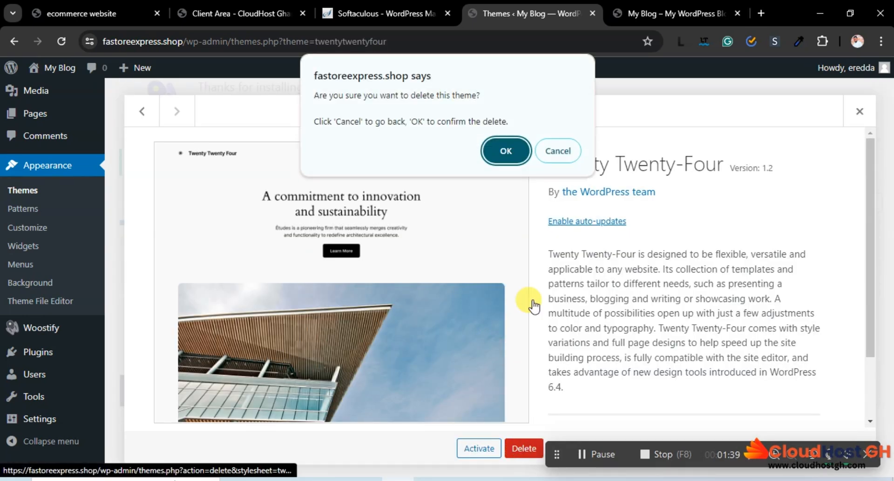
{"action": "left_click", "coordinate": [507, 150]}
{"action": "scroll", "coordinate": [450, 406], "scroll_direction": "up", "scroll_amount": 3}
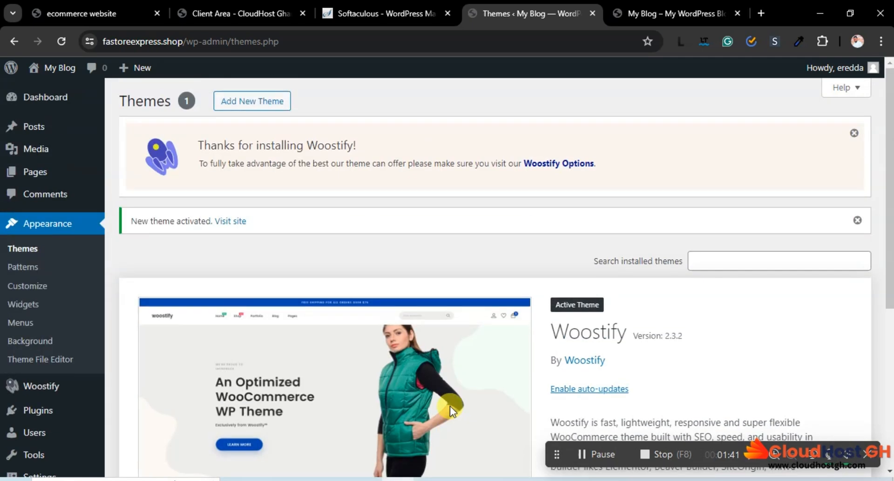
Reload the live site and review how its homepage looks with the Woostify theme
{"action": "left_click", "coordinate": [675, 7]}
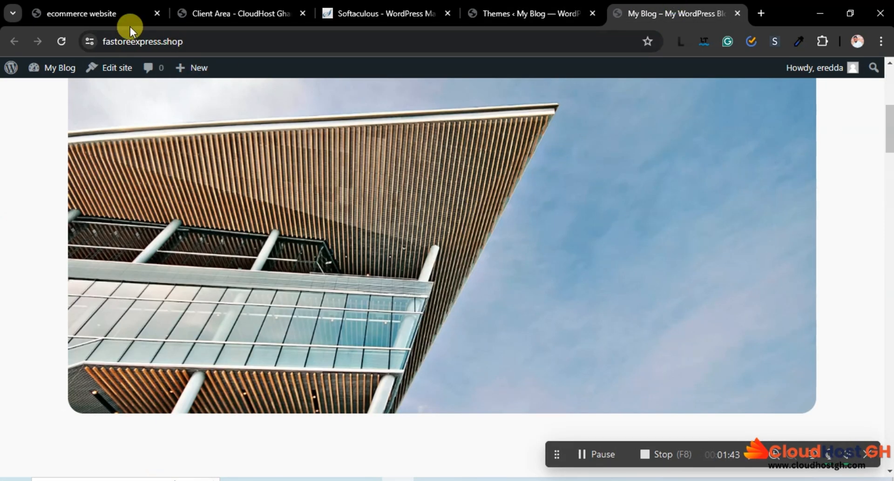
{"action": "left_click", "coordinate": [61, 44]}
{"action": "scroll", "coordinate": [486, 199], "scroll_direction": "down", "scroll_amount": 5}
{"action": "scroll", "coordinate": [484, 200], "scroll_direction": "up", "scroll_amount": 5}
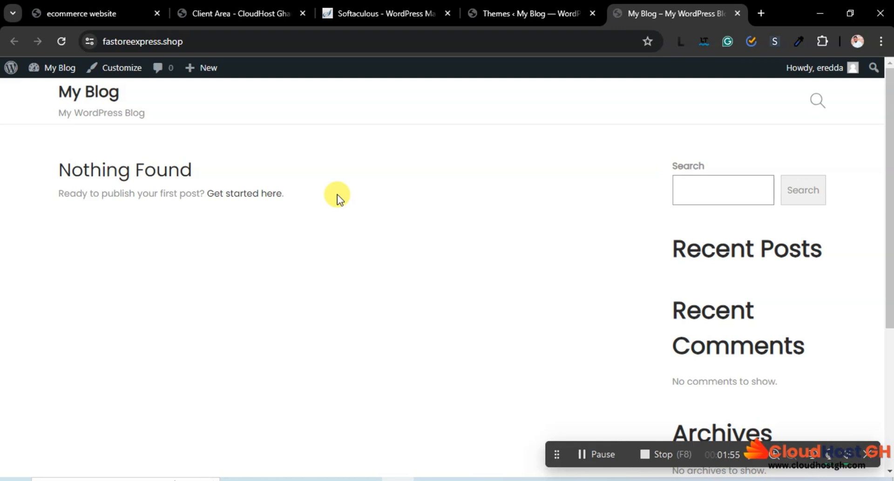
Bulk-delete the installed Akismet Anti-spam and Hello Dolly plugins
{"action": "left_click", "coordinate": [495, 8]}
{"action": "mouse_move", "coordinate": [38, 408]}
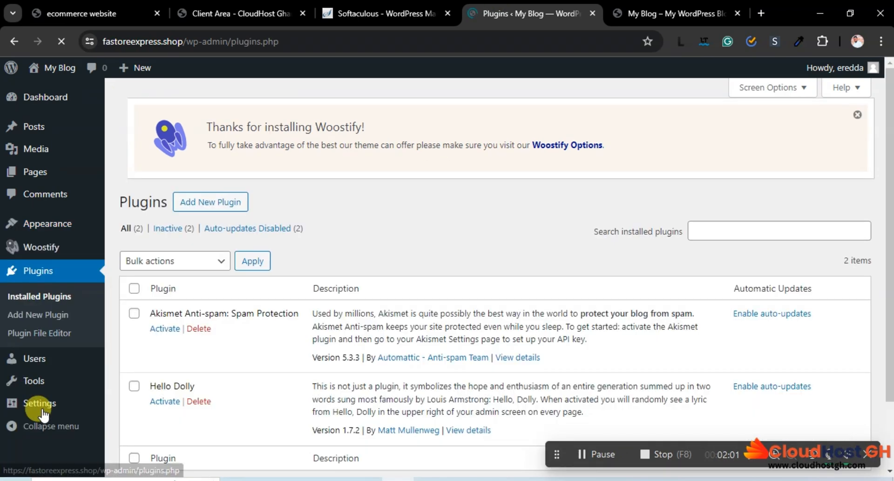
{"action": "scroll", "coordinate": [257, 266], "scroll_direction": "down", "scroll_amount": 2}
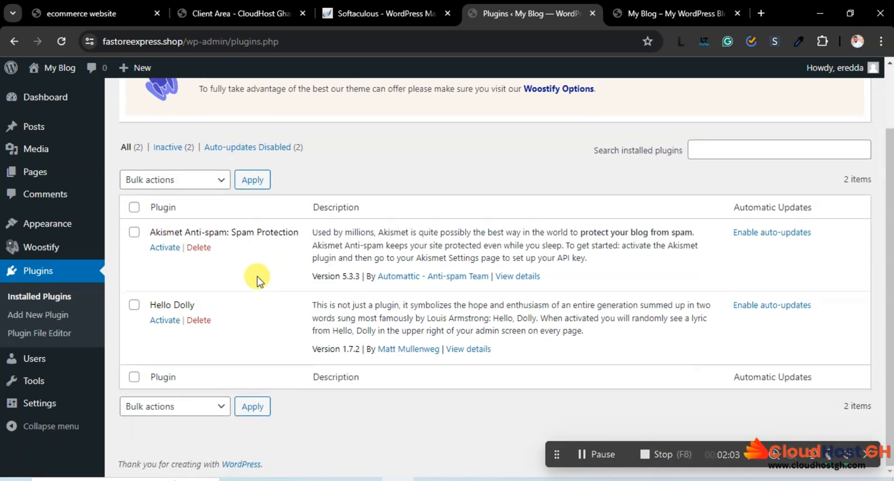
{"action": "left_click", "coordinate": [134, 207]}
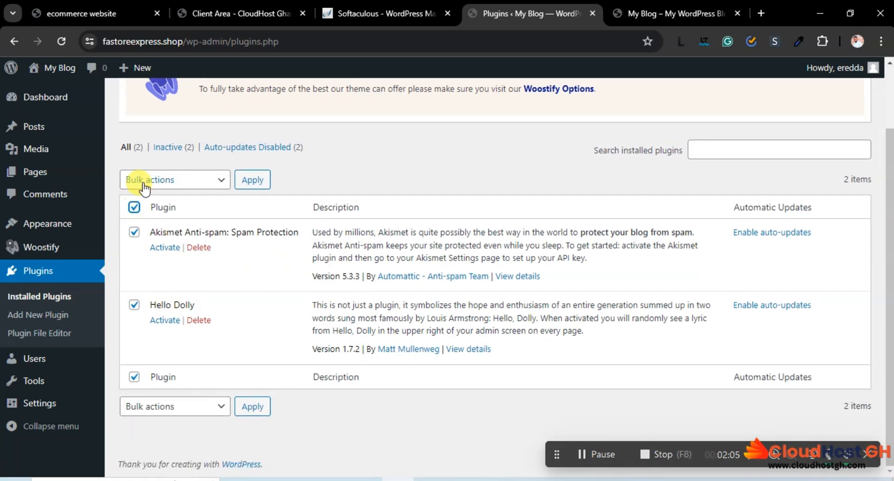
{"action": "left_click", "coordinate": [139, 180]}
{"action": "left_click", "coordinate": [158, 247]}
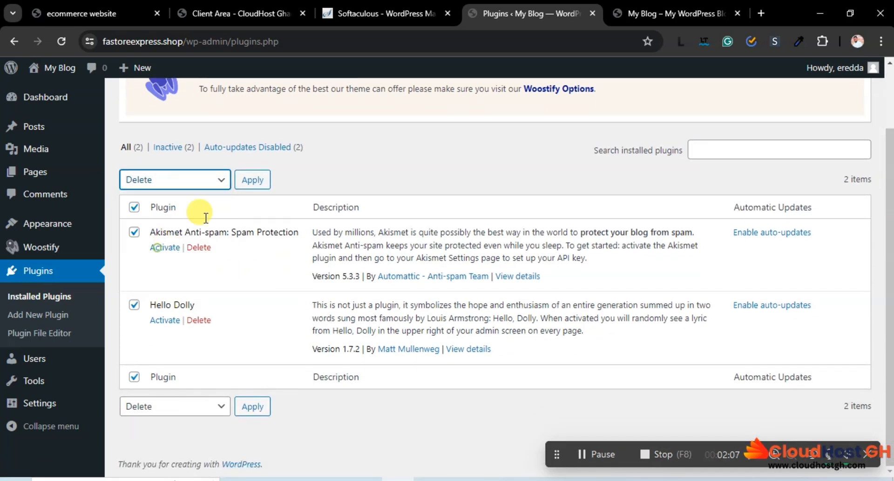
{"action": "left_click", "coordinate": [251, 179]}
{"action": "left_click", "coordinate": [504, 136]}
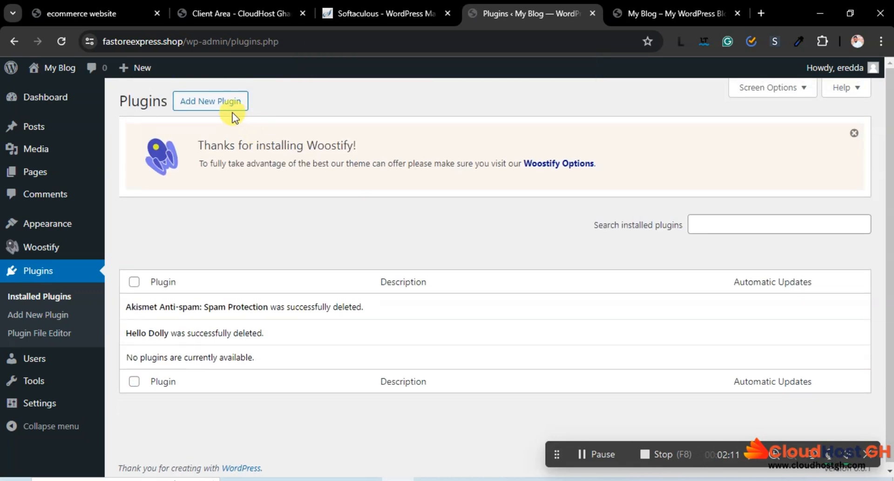
Search the plugins available to add for "Elementor"
{"action": "left_click", "coordinate": [229, 102]}
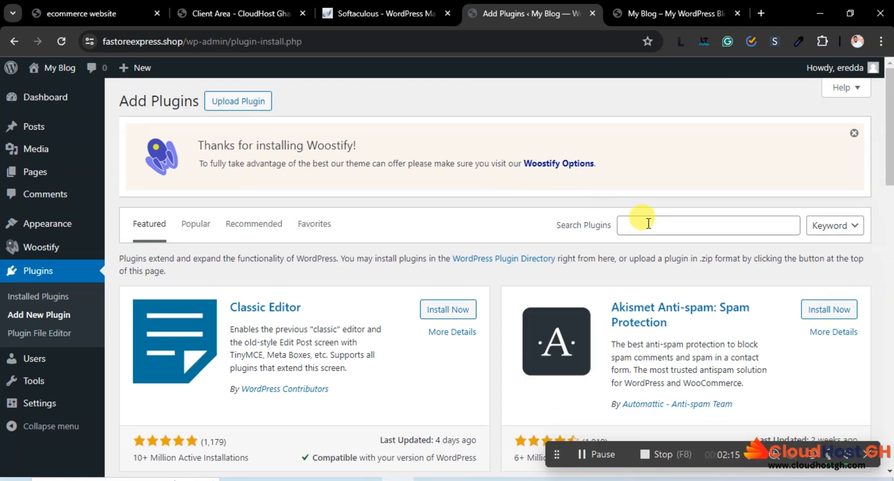
{"action": "left_click", "coordinate": [678, 225]}
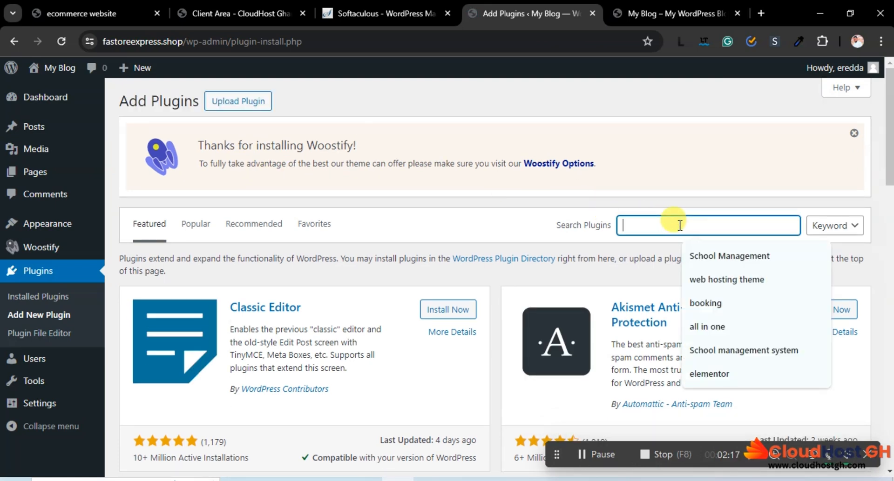
{"action": "type", "text": "E"}
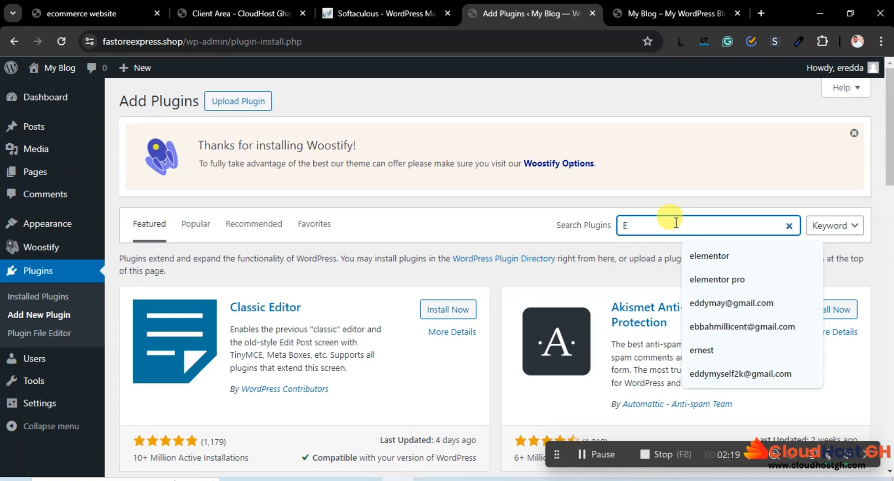
{"action": "type", "text": "lementor"}
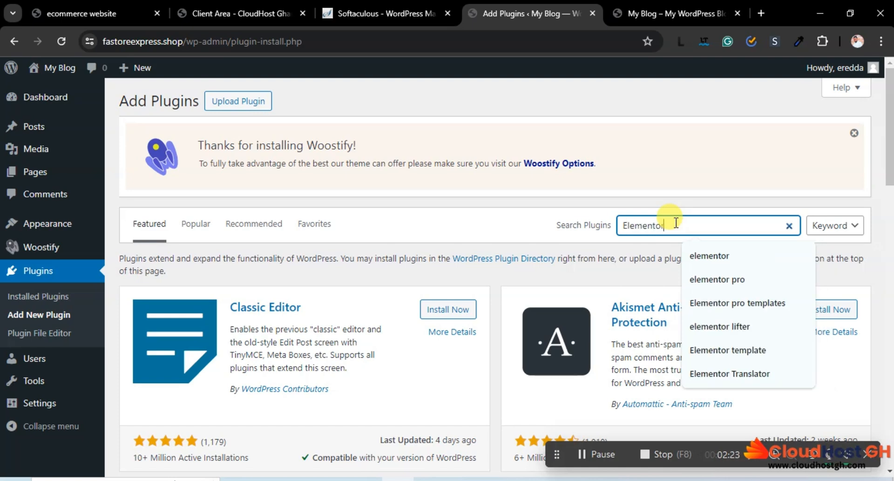
{"action": "left_click", "coordinate": [669, 170]}
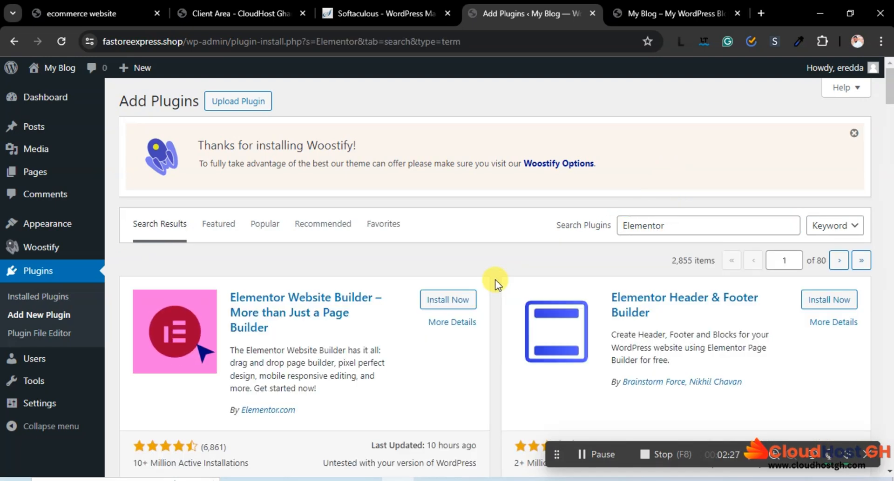
Install the Elementor Website Builder and Essential Addons for Elementor plugins without activating them
{"action": "scroll", "coordinate": [492, 274], "scroll_direction": "down", "scroll_amount": 3}
{"action": "left_click", "coordinate": [448, 169]}
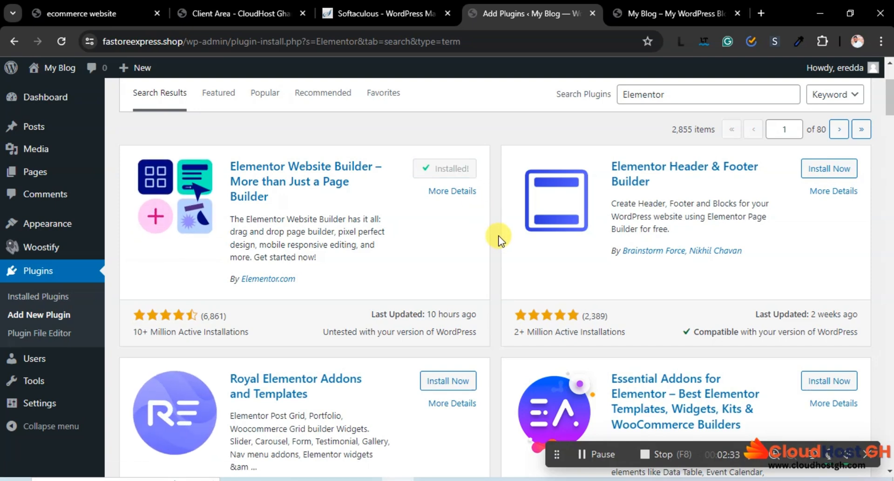
{"action": "scroll", "coordinate": [642, 295], "scroll_direction": "down", "scroll_amount": 1}
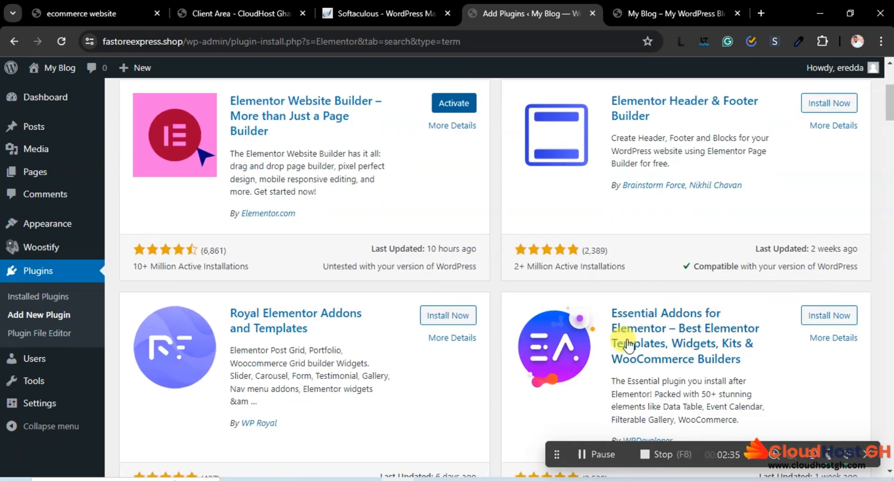
{"action": "left_click", "coordinate": [828, 320]}
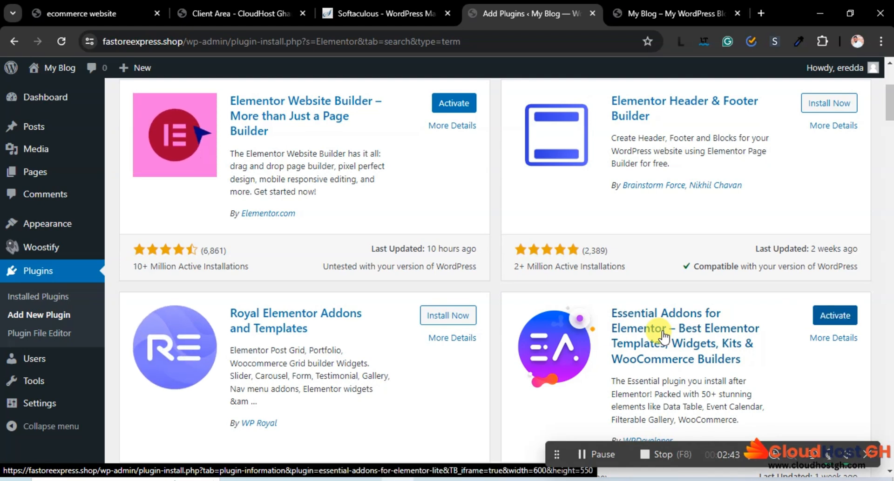
{"action": "scroll", "coordinate": [663, 334], "scroll_direction": "down", "scroll_amount": 1}
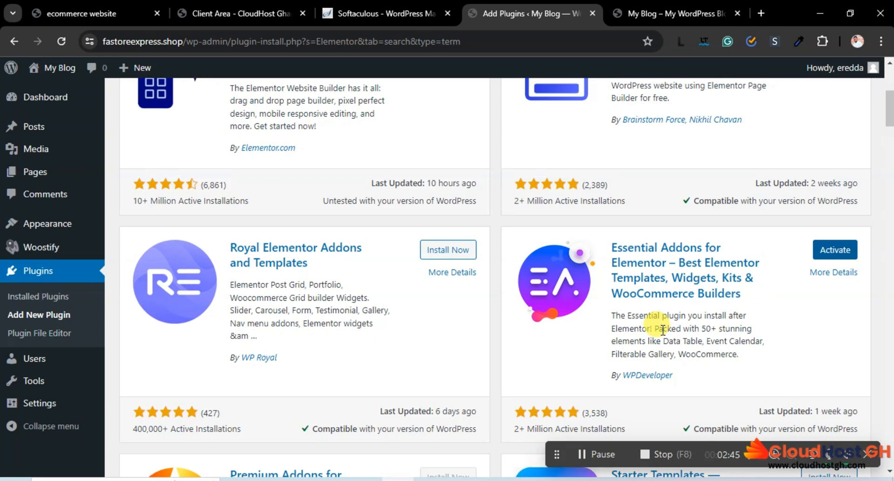
Search the plugins for "order tracker" and install Order Tracker for WooCommerce without activating it
{"action": "scroll", "coordinate": [662, 330], "scroll_direction": "up", "scroll_amount": 3}
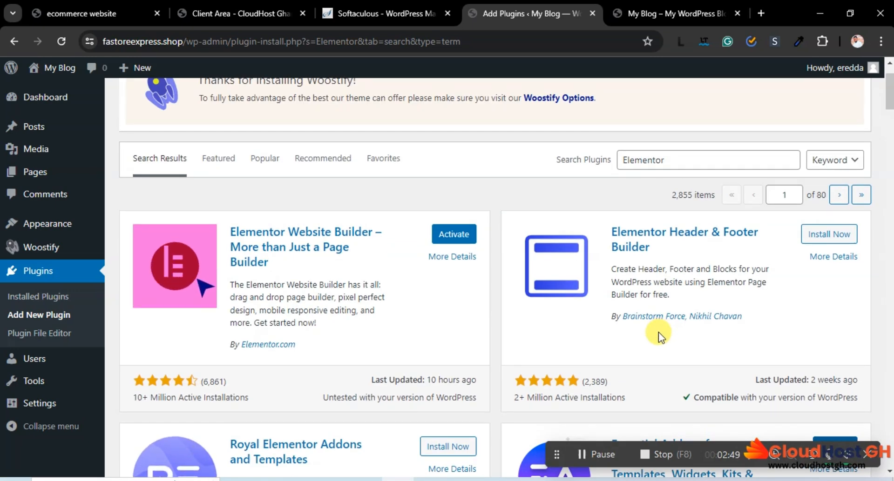
{"action": "scroll", "coordinate": [658, 332], "scroll_direction": "up", "scroll_amount": 1}
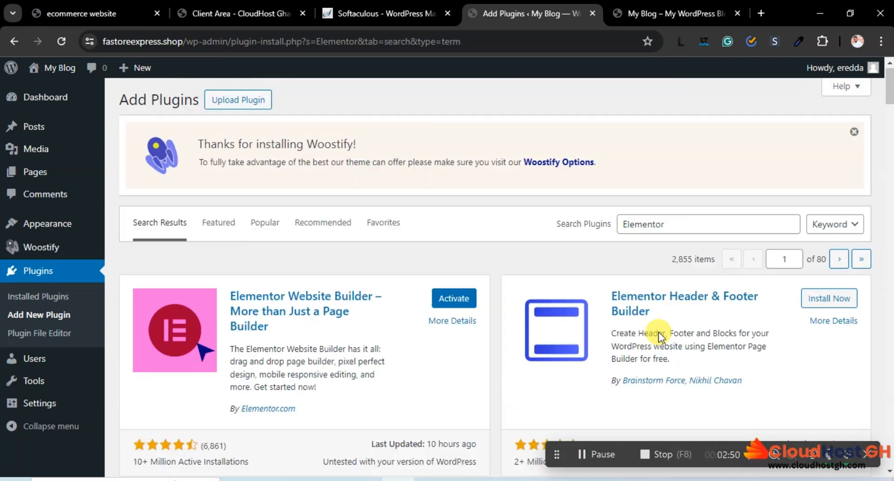
{"action": "left_click", "coordinate": [692, 233]}
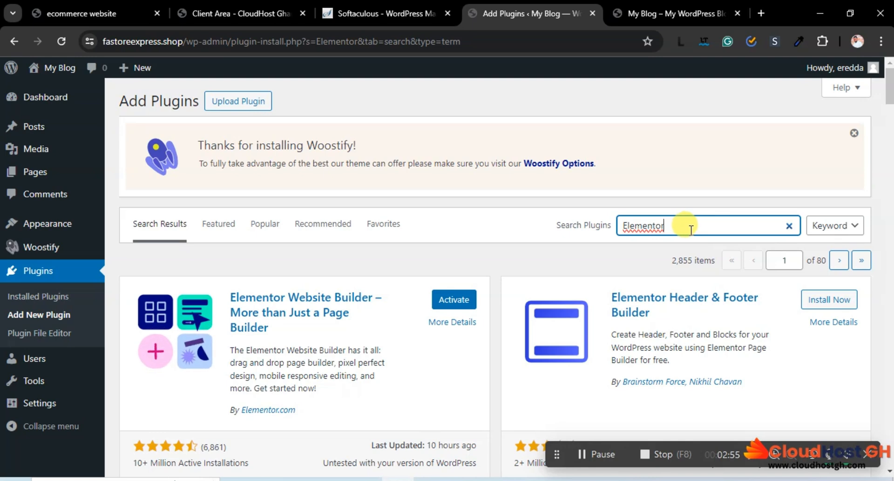
{"action": "left_click", "coordinate": [650, 224]}
{"action": "double_click", "coordinate": [650, 224]}
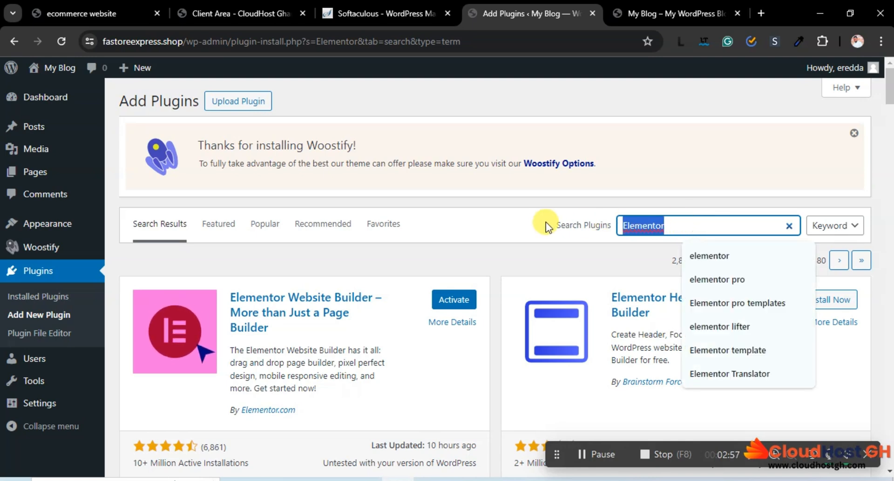
{"action": "type", "text": "o"}
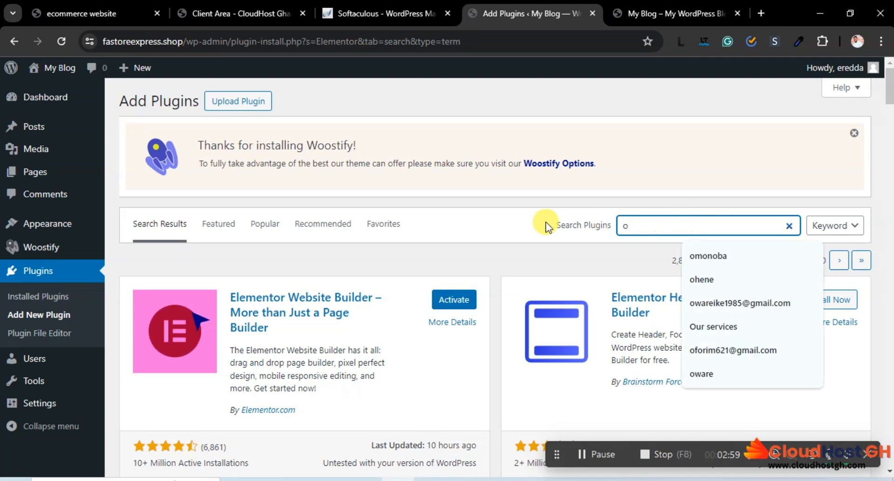
{"action": "type", "text": "rder "}
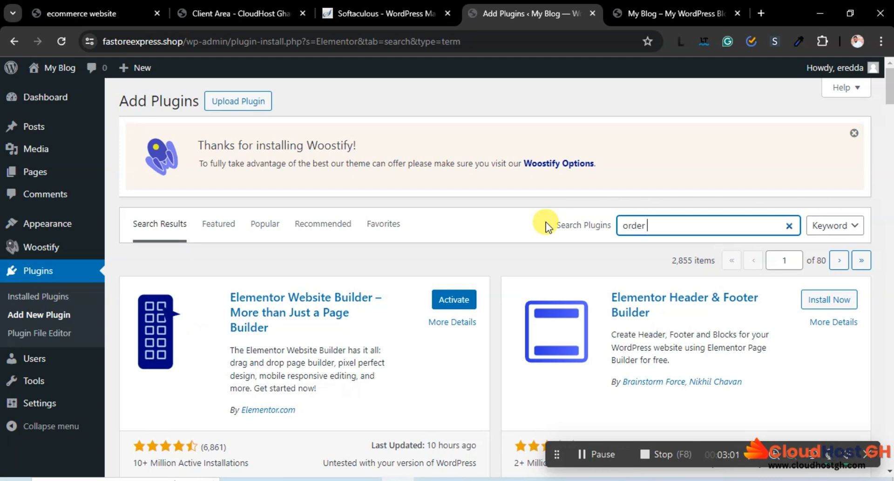
{"action": "type", "text": "trac"}
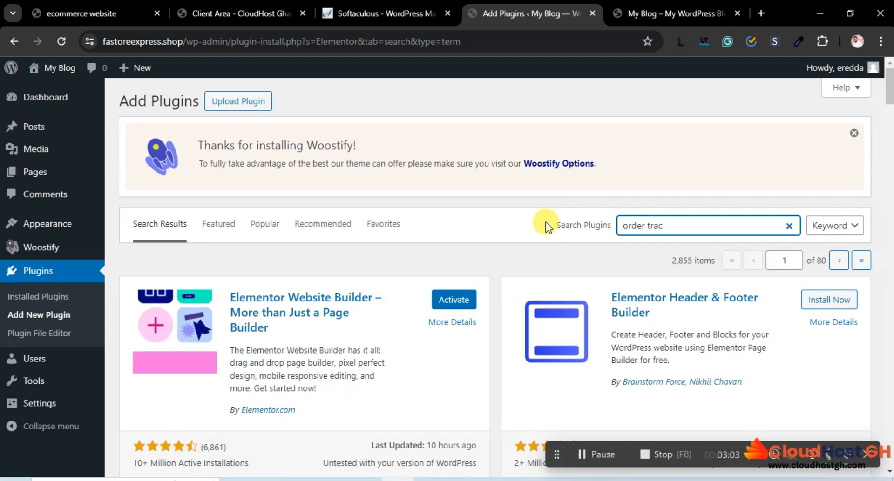
{"action": "type", "text": "ker"}
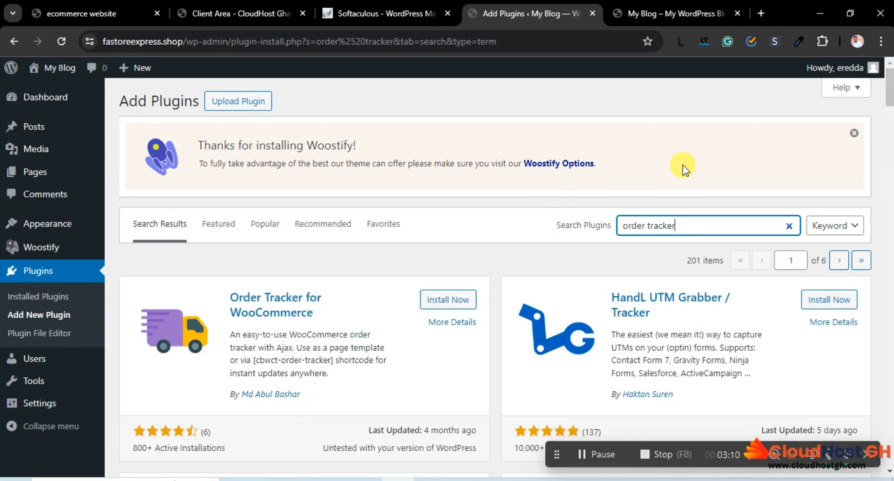
{"action": "scroll", "coordinate": [684, 166], "scroll_direction": "down", "scroll_amount": 3}
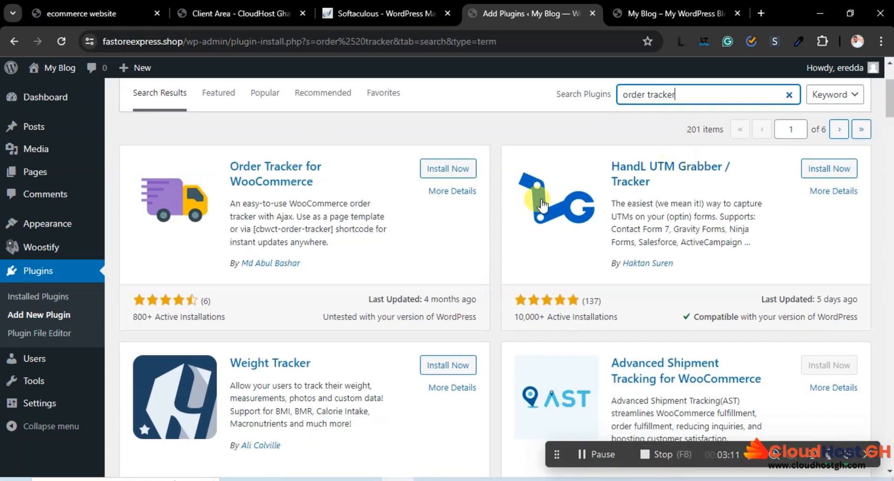
{"action": "left_click", "coordinate": [457, 168]}
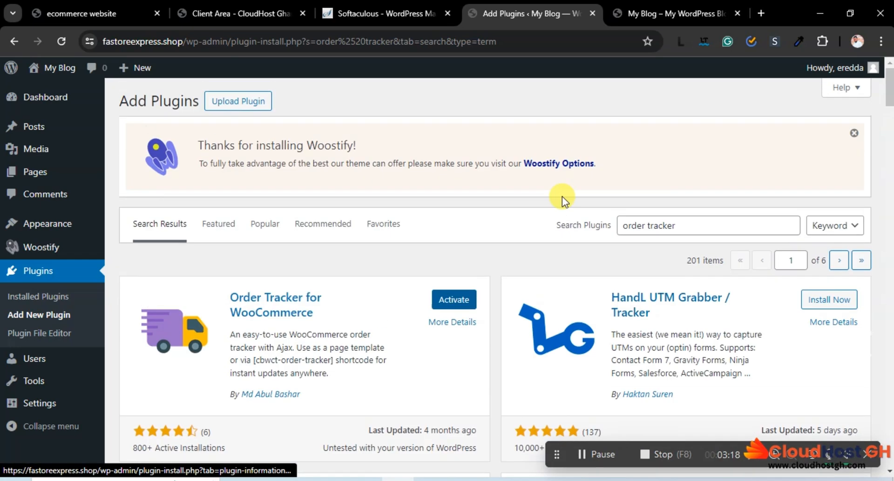
Replace the plugin search term with "woocommerce" and run the search
{"action": "left_click", "coordinate": [789, 226]}
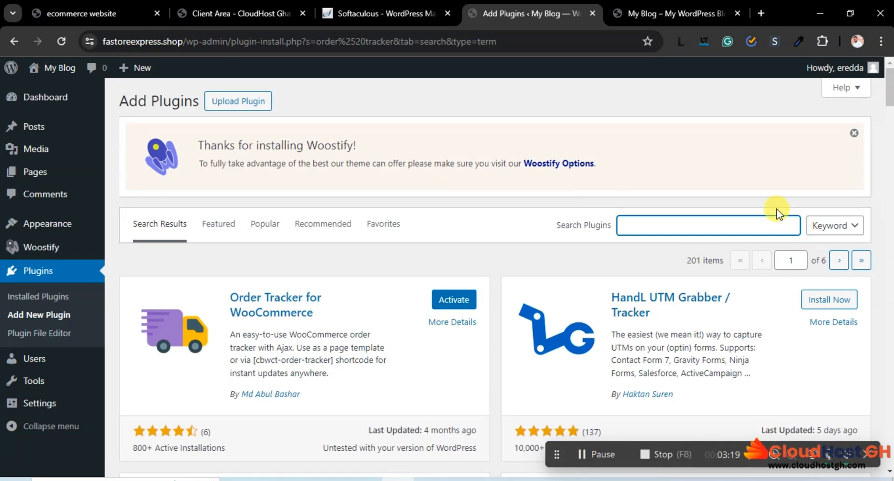
{"action": "type", "text": "woocommerce"}
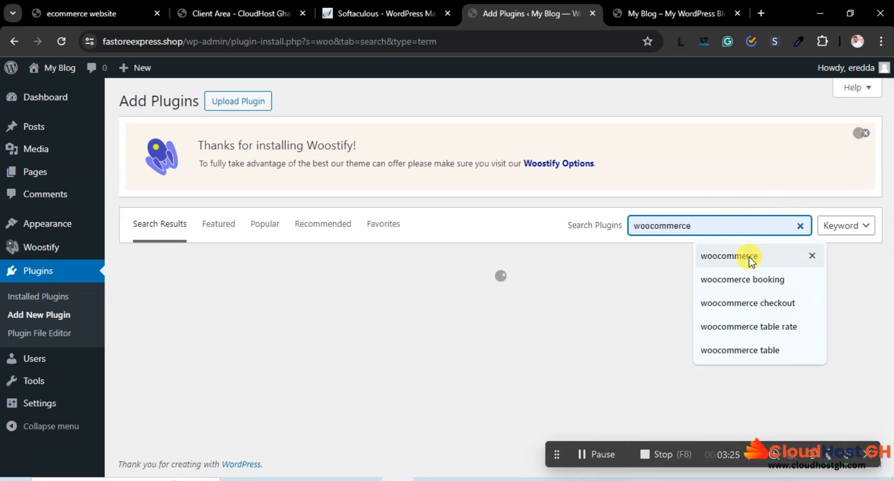
{"action": "left_click", "coordinate": [748, 256]}
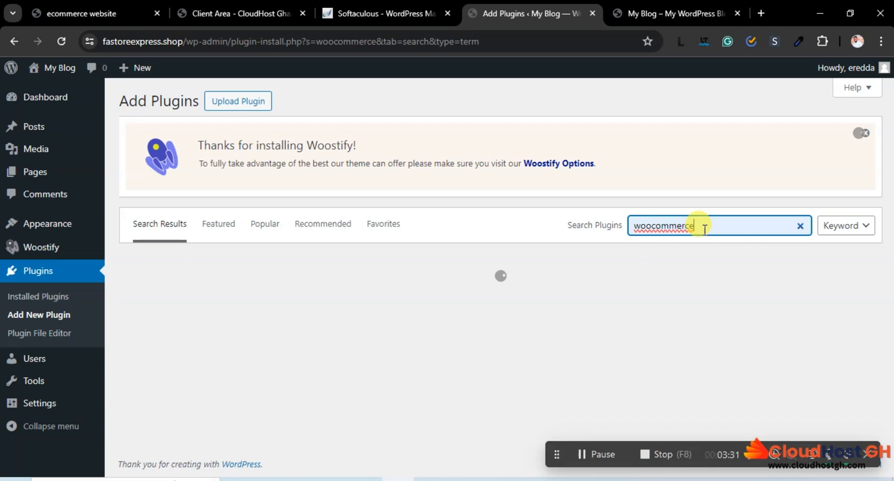
Shorten the plugin search term to "woo" and install the WooCommerce plugin without activating it
{"action": "key", "text": "BackSpace"}
{"action": "key", "text": "BackSpace"}
{"action": "key", "text": "BackSpace"}
{"action": "key", "text": "BackSpace"}
{"action": "key", "text": "BackSpace"}
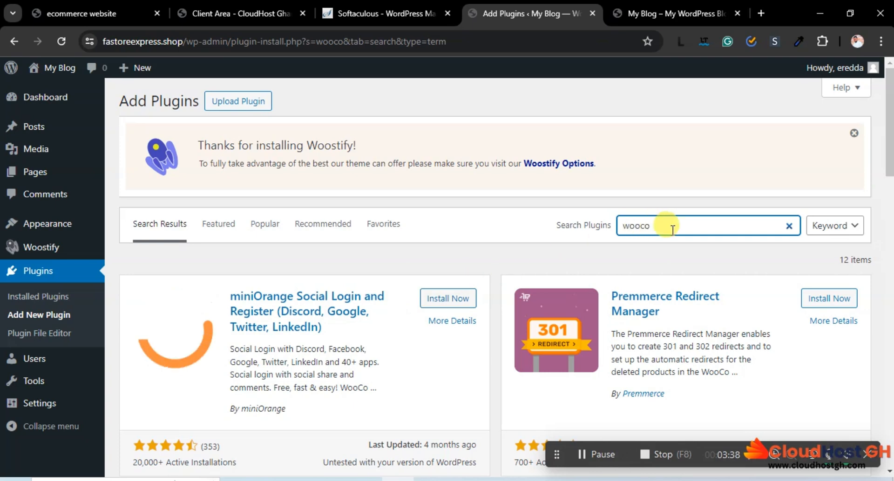
{"action": "key", "text": "BackSpace"}
{"action": "key", "text": "BackSpace"}
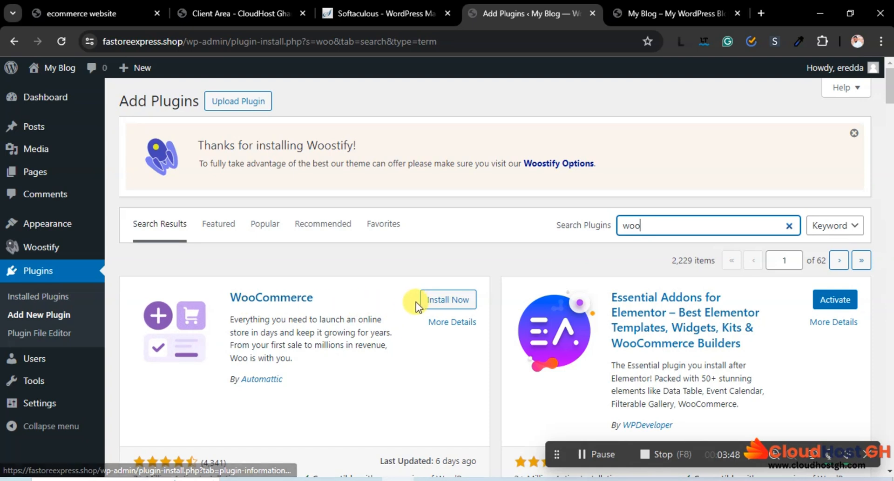
{"action": "left_click", "coordinate": [442, 301]}
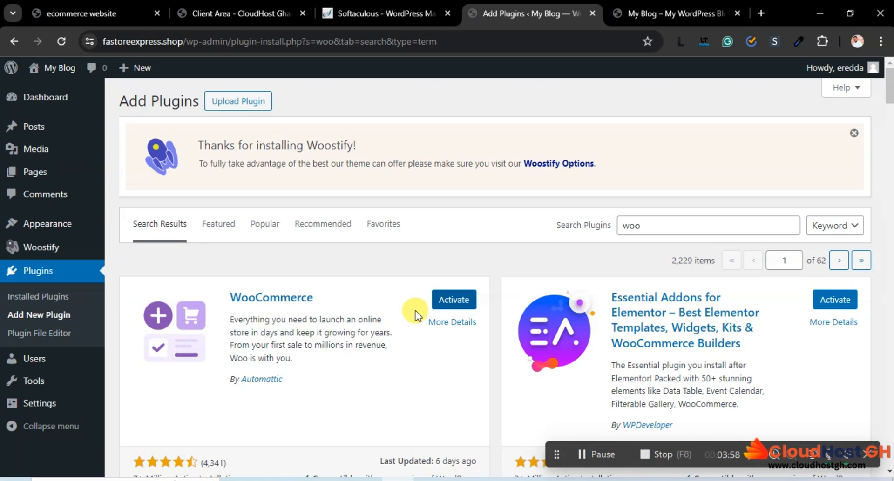
Search the plugins for "Paystack woo" and install Paystack WooCommerce Payment Gateway
{"action": "left_click", "coordinate": [788, 226]}
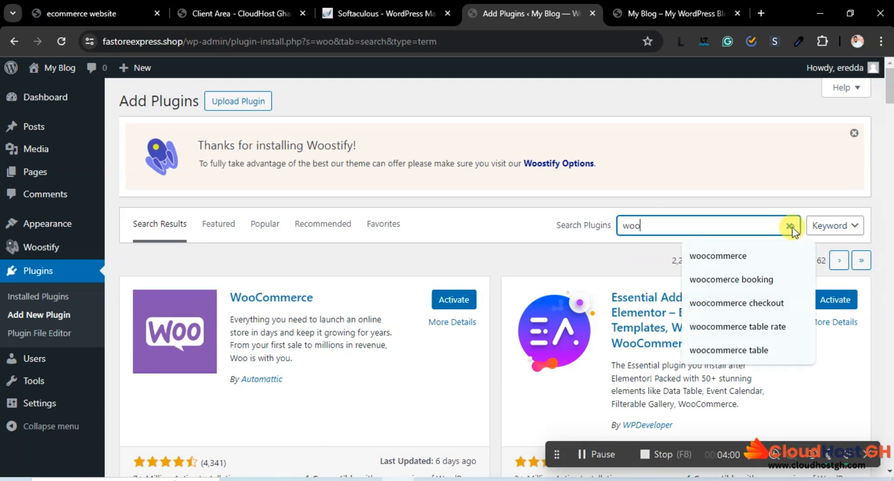
{"action": "key", "text": "BackSpace"}
{"action": "key", "text": "BackSpace"}
{"action": "key", "text": "BackSpace"}
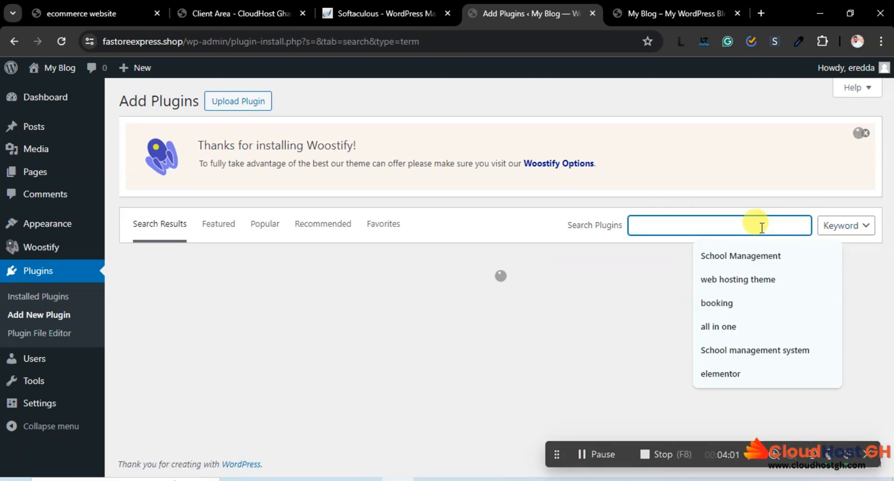
{"action": "type", "text": "Pa"}
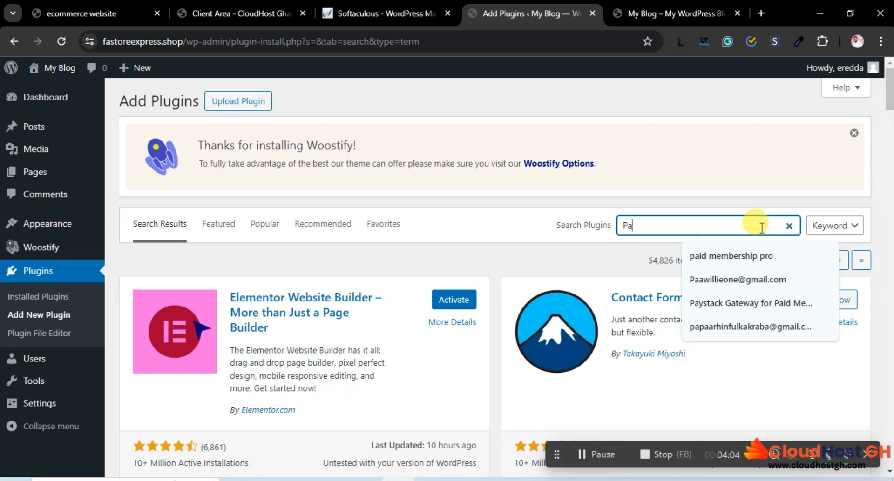
{"action": "type", "text": "ysta"}
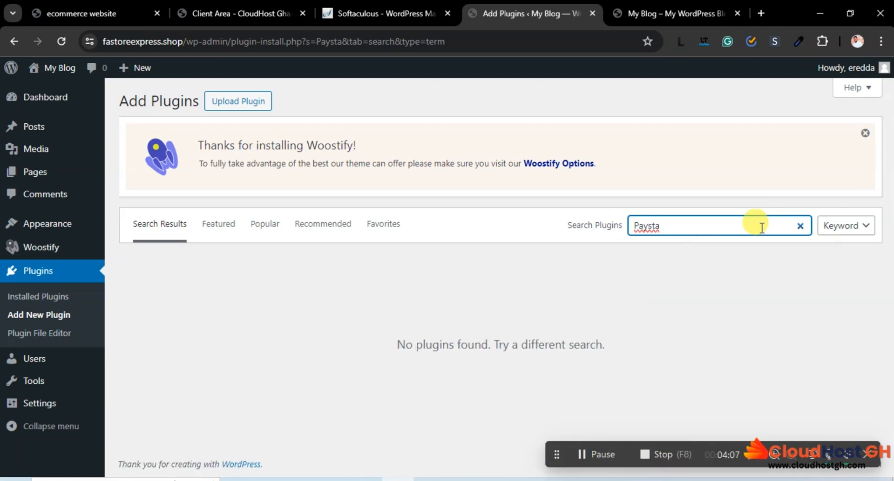
{"action": "type", "text": "ck"}
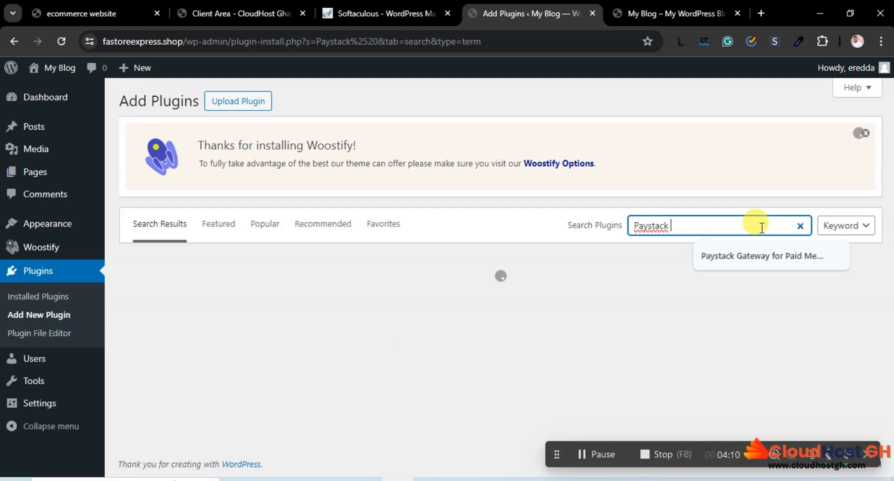
{"action": "type", "text": " woo"}
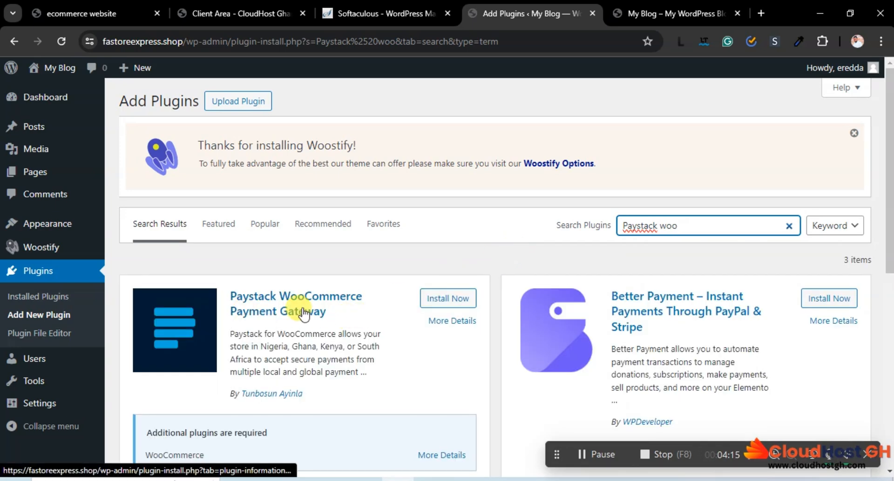
{"action": "left_click", "coordinate": [432, 302]}
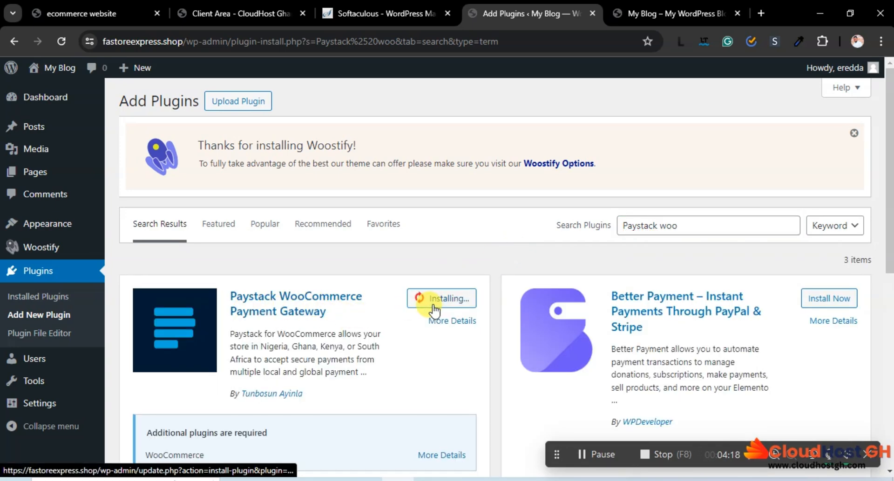
Search the plugins for "shopengine" and install ShopEngine Elementor WooCommerce Builder Addon without activating it
{"action": "left_click", "coordinate": [789, 227]}
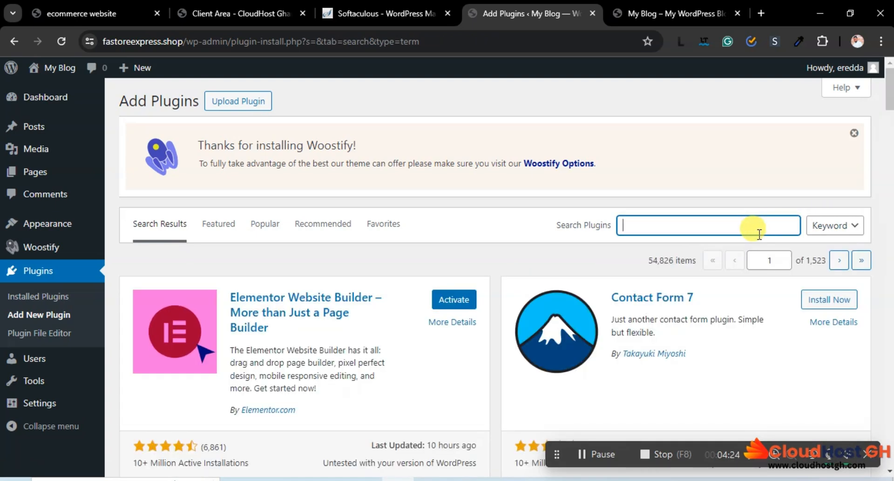
{"action": "left_click", "coordinate": [684, 231]}
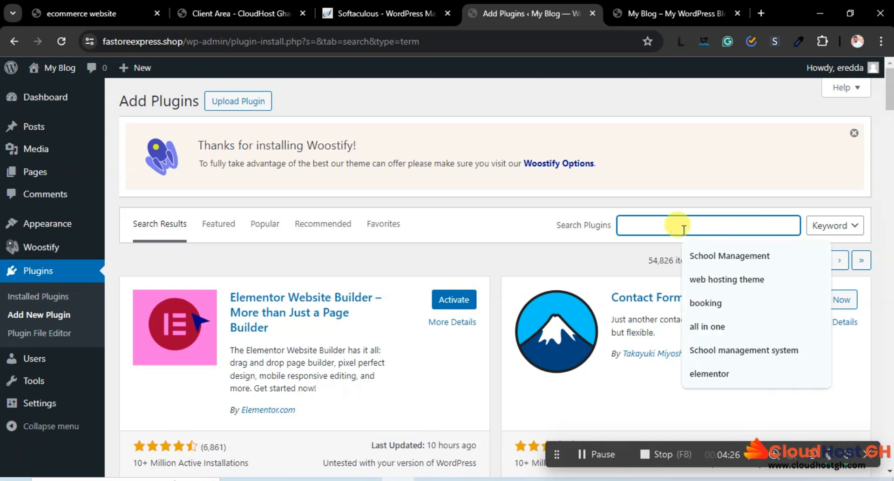
{"action": "type", "text": "shop"}
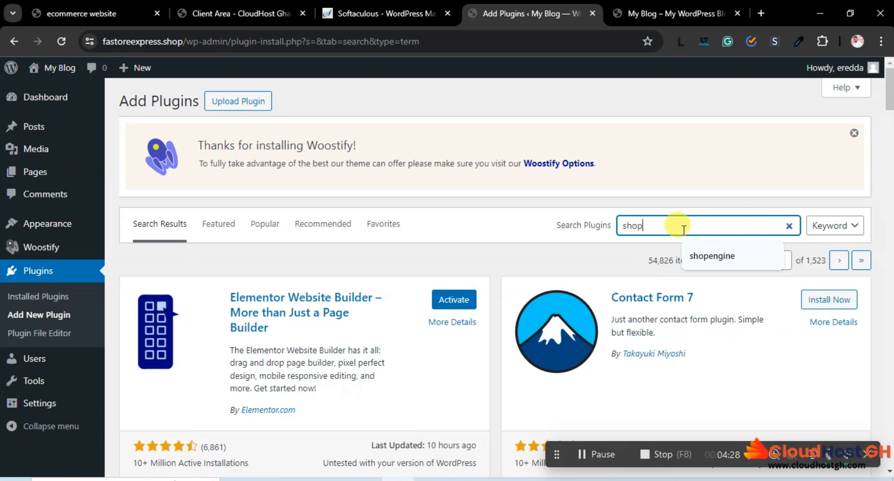
{"action": "type", "text": "E"}
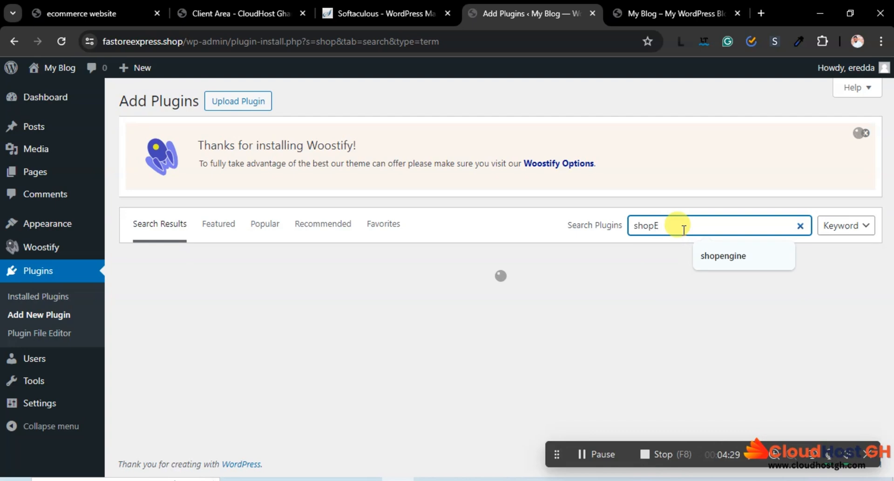
{"action": "left_click", "coordinate": [722, 256]}
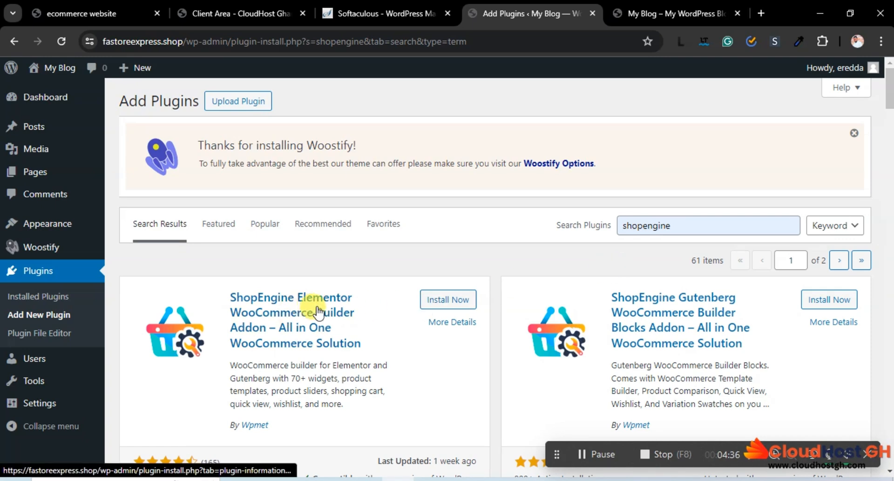
{"action": "scroll", "coordinate": [389, 304], "scroll_direction": "down", "scroll_amount": 1}
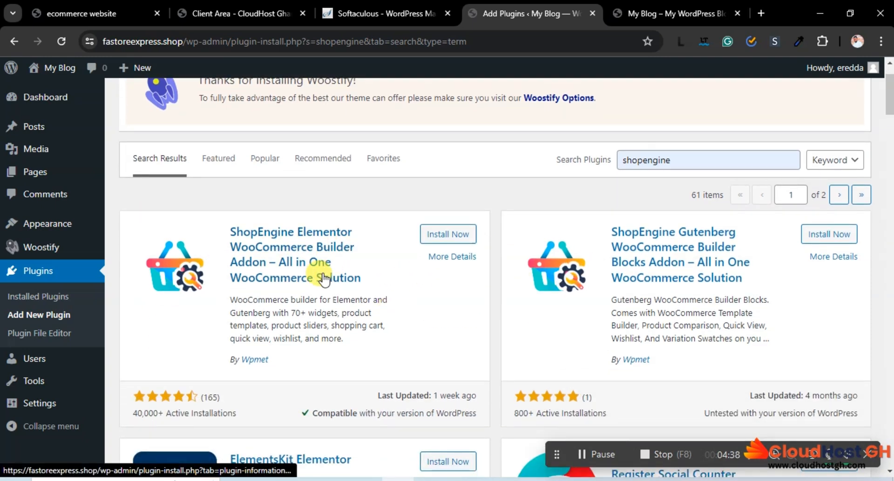
{"action": "scroll", "coordinate": [359, 334], "scroll_direction": "down", "scroll_amount": 1}
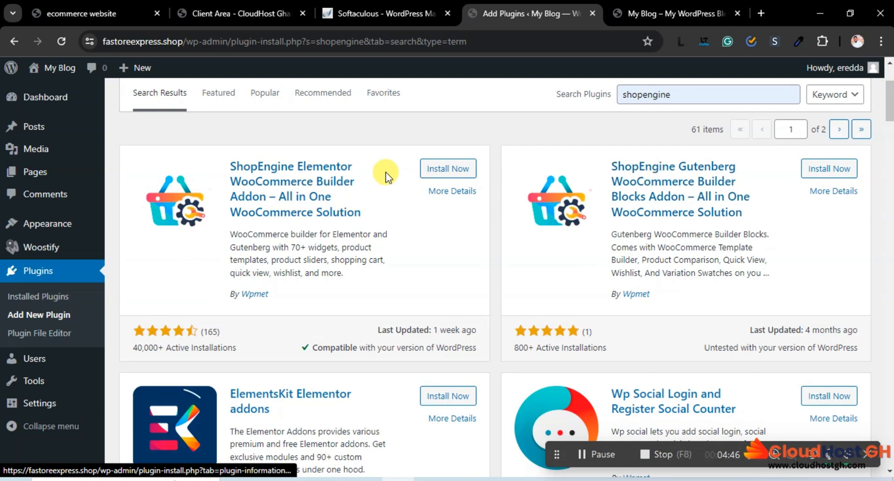
{"action": "left_click", "coordinate": [445, 169]}
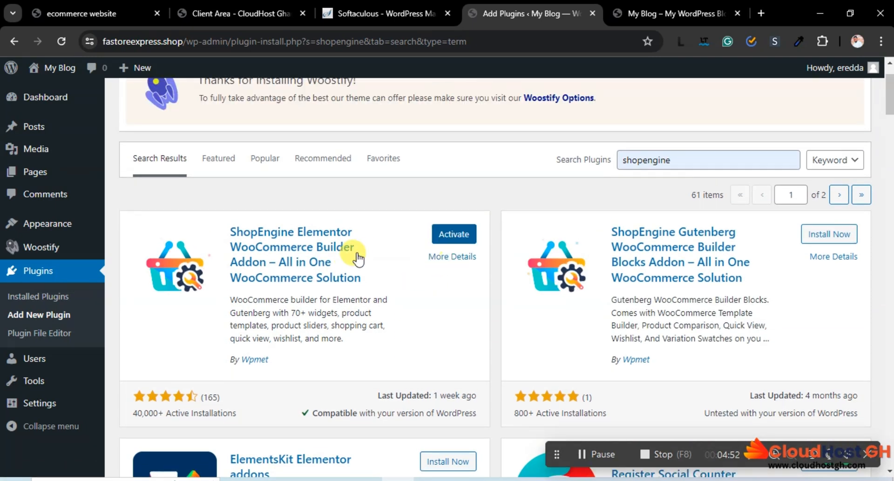
Search the plugins for "TI woocommerce" and install TI WooCommerce Wishlist without activating it
{"action": "scroll", "coordinate": [366, 255], "scroll_direction": "down", "scroll_amount": 2}
{"action": "scroll", "coordinate": [366, 255], "scroll_direction": "up", "scroll_amount": 1}
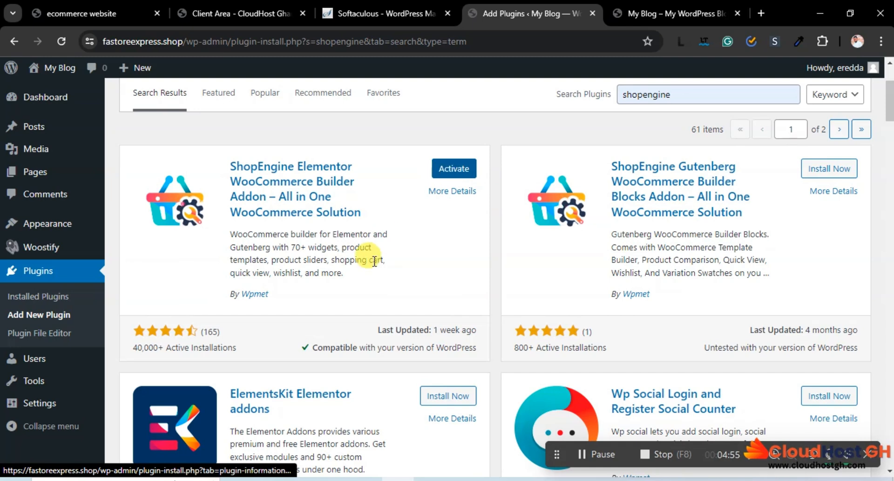
{"action": "scroll", "coordinate": [382, 294], "scroll_direction": "down", "scroll_amount": 1}
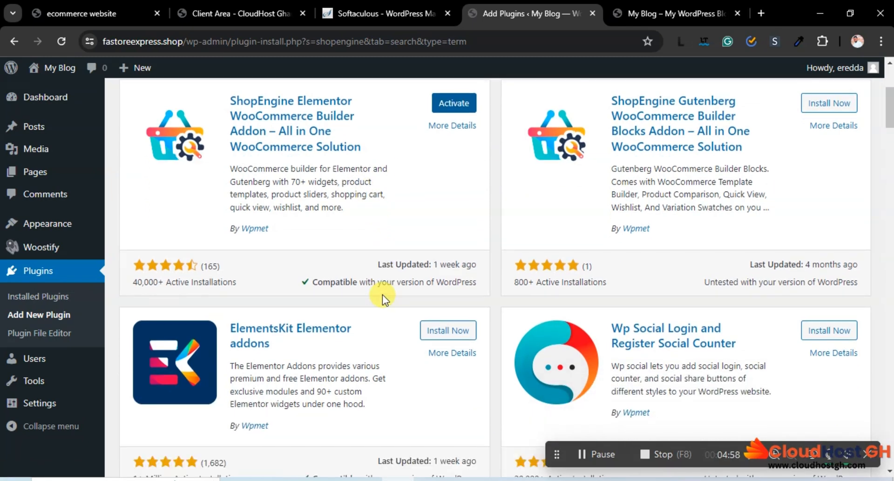
{"action": "scroll", "coordinate": [480, 223], "scroll_direction": "up", "scroll_amount": 3}
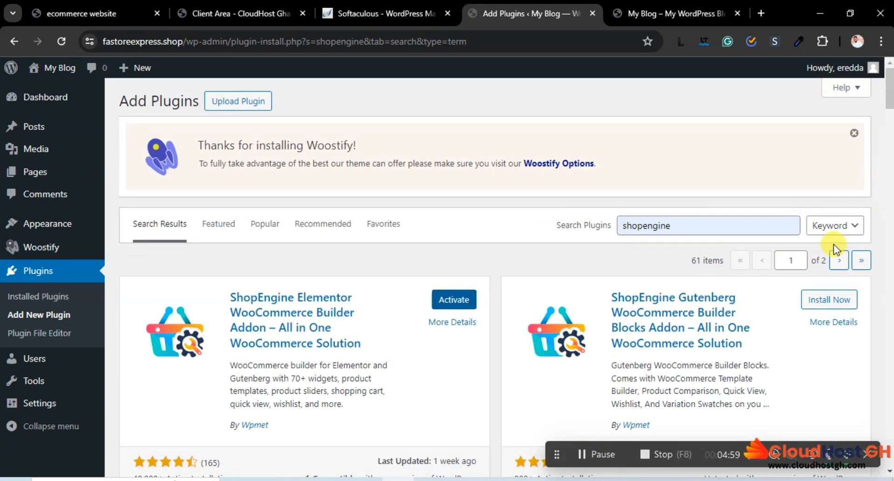
{"action": "left_click", "coordinate": [787, 226]}
{"action": "left_click", "coordinate": [790, 226]}
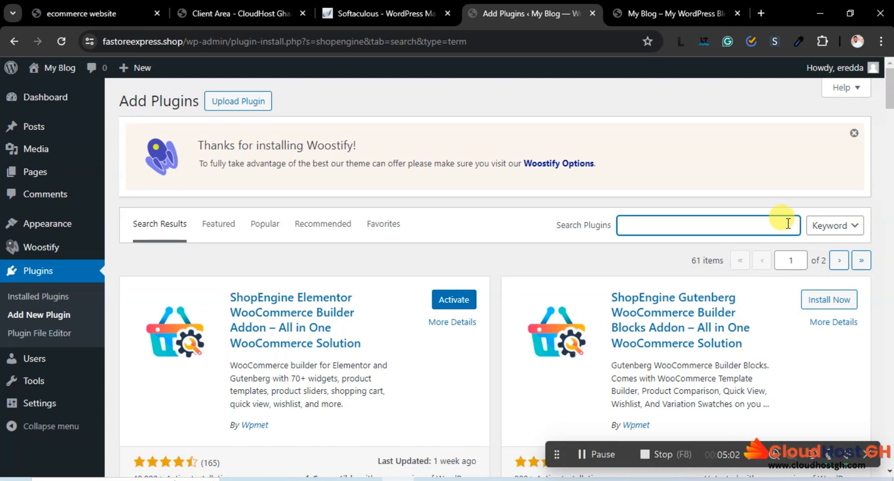
{"action": "type", "text": "T"}
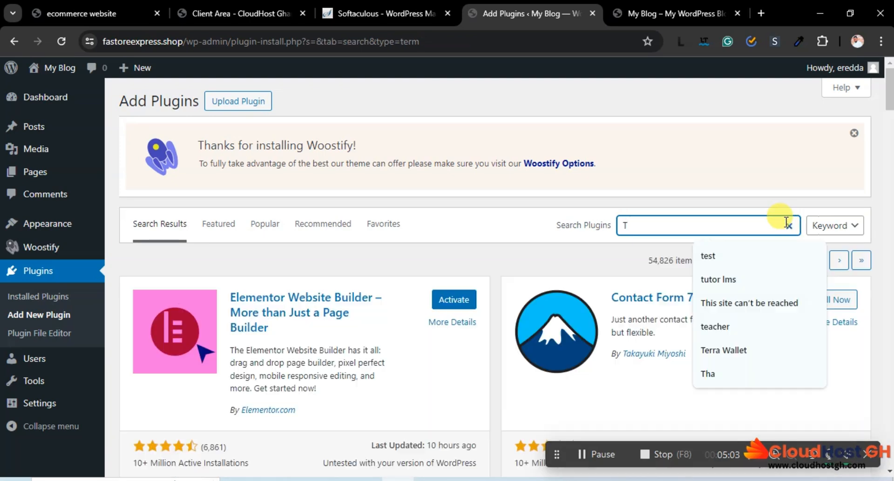
{"action": "type", "text": "I"}
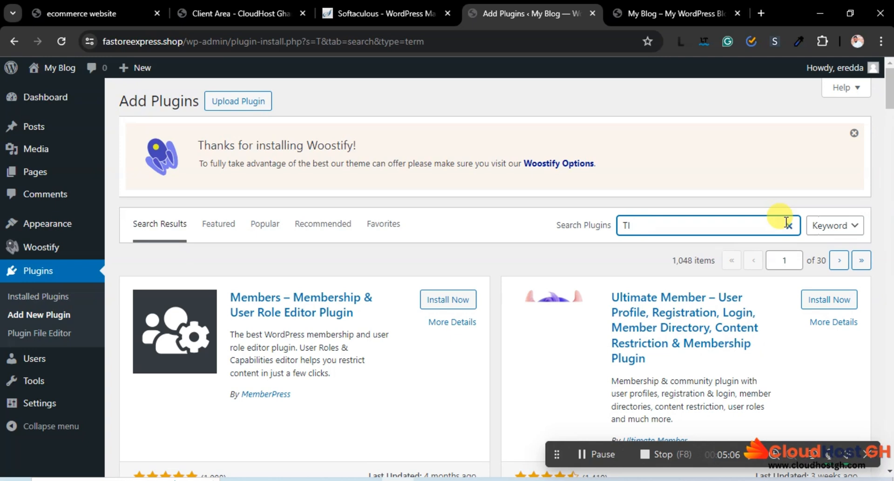
{"action": "type", "text": " woocommerce"}
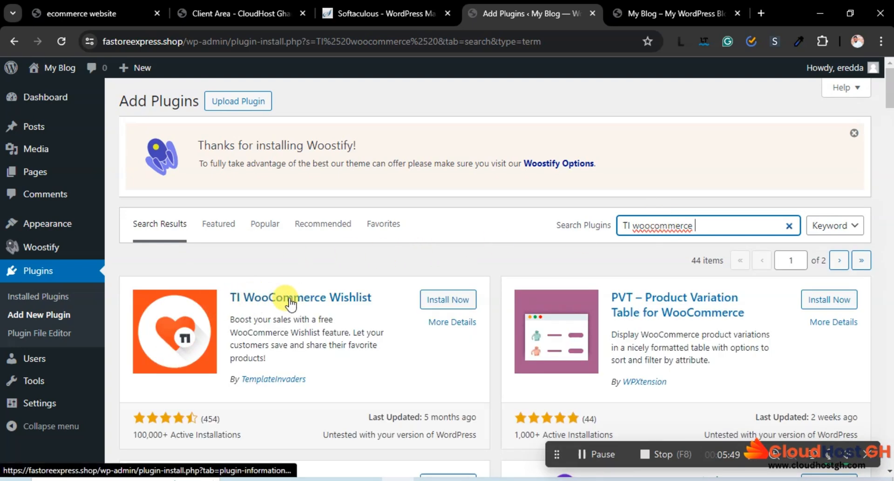
{"action": "left_click", "coordinate": [447, 300]}
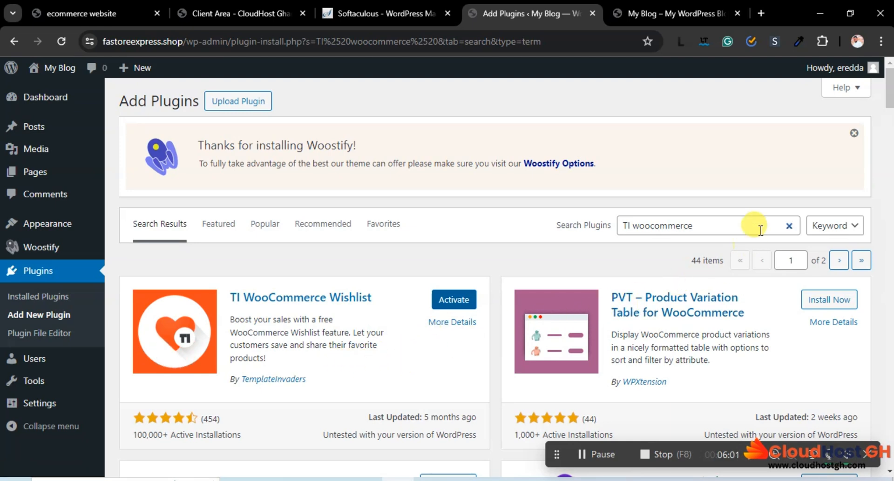
Search the plugins for "Variation" and install Variation Swatches for WooCommerce, the version that requires WooCommerce as an additional plugin
{"action": "left_click", "coordinate": [788, 226]}
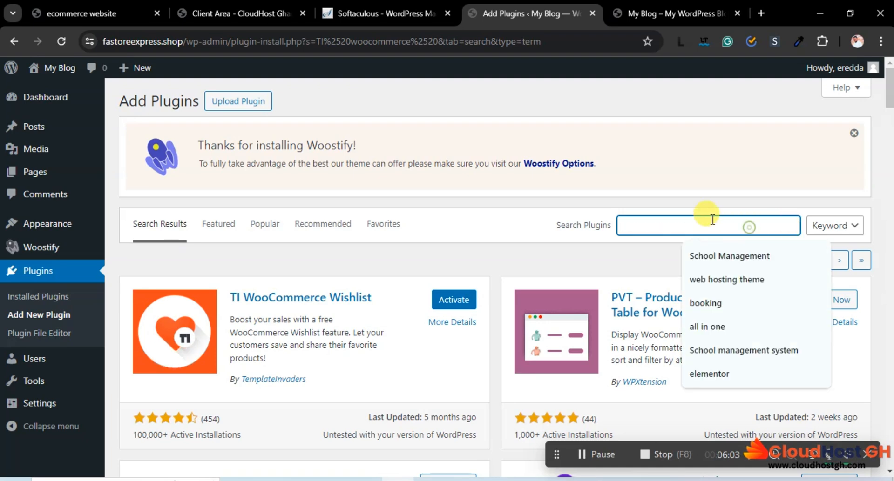
{"action": "type", "text": "Variation"}
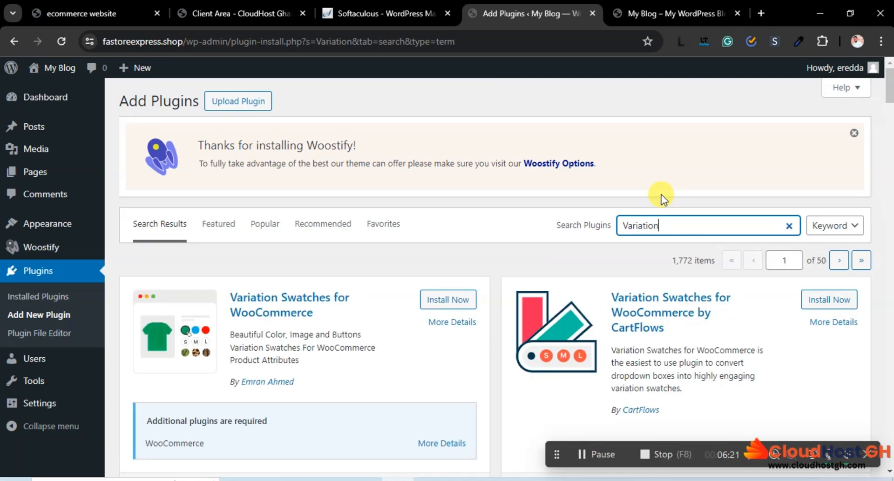
{"action": "scroll", "coordinate": [661, 194], "scroll_direction": "down", "scroll_amount": 3}
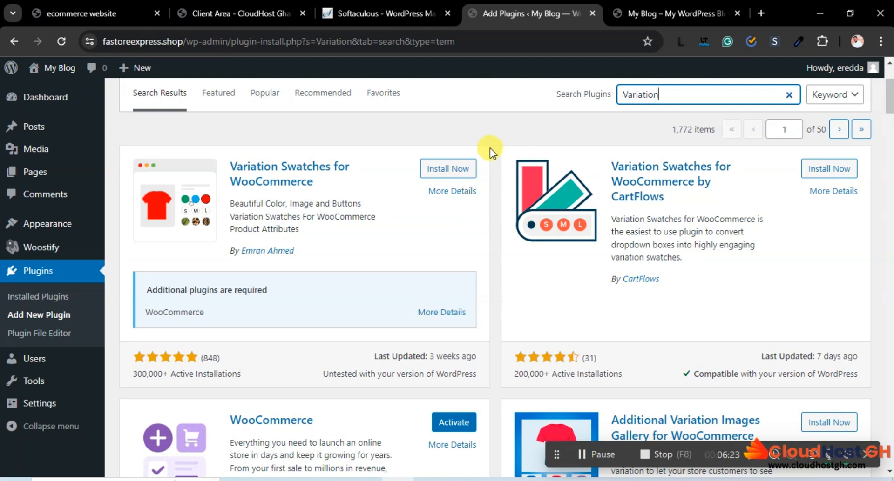
{"action": "scroll", "coordinate": [466, 194], "scroll_direction": "up", "scroll_amount": 2}
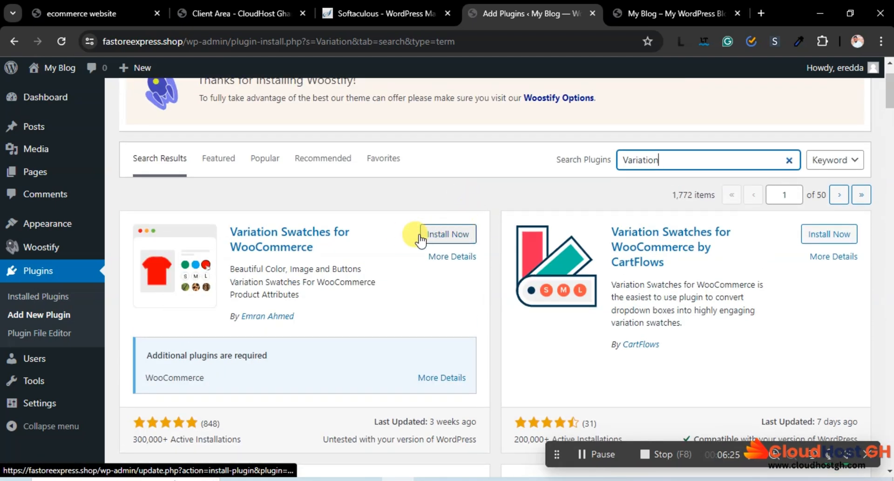
{"action": "left_click", "coordinate": [437, 236]}
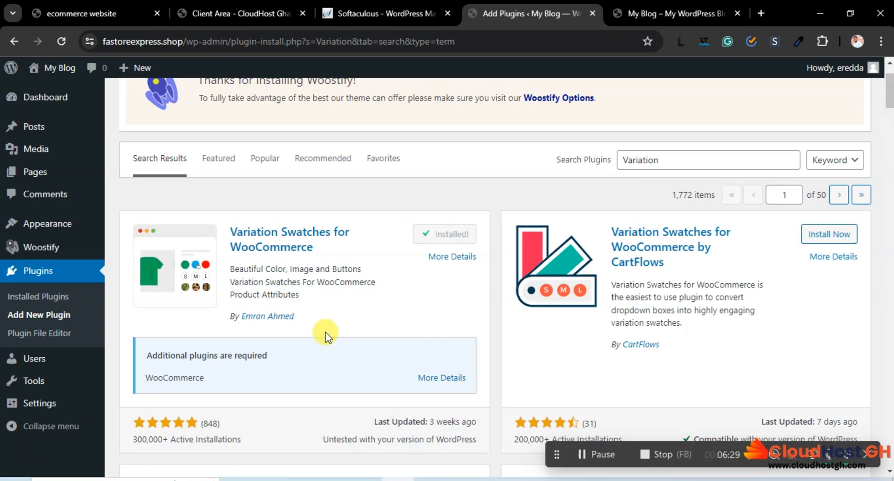
{"action": "scroll", "coordinate": [325, 332], "scroll_direction": "down", "scroll_amount": 2}
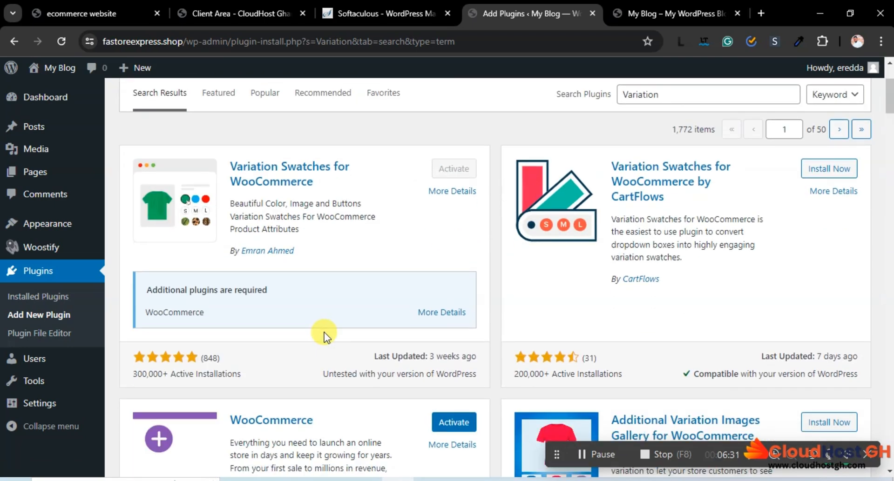
{"action": "scroll", "coordinate": [390, 278], "scroll_direction": "up", "scroll_amount": 3}
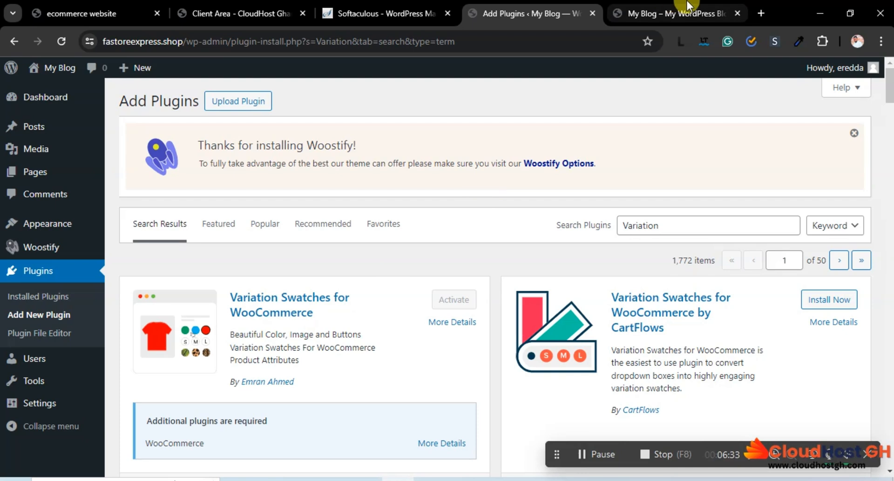
Open a new browser tab and run a web search for "google"
{"action": "left_click", "coordinate": [661, 15]}
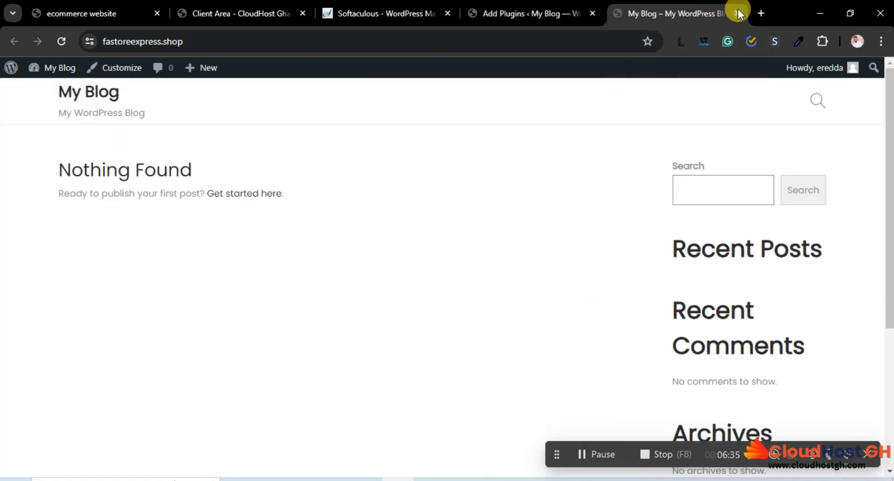
{"action": "left_click", "coordinate": [760, 12]}
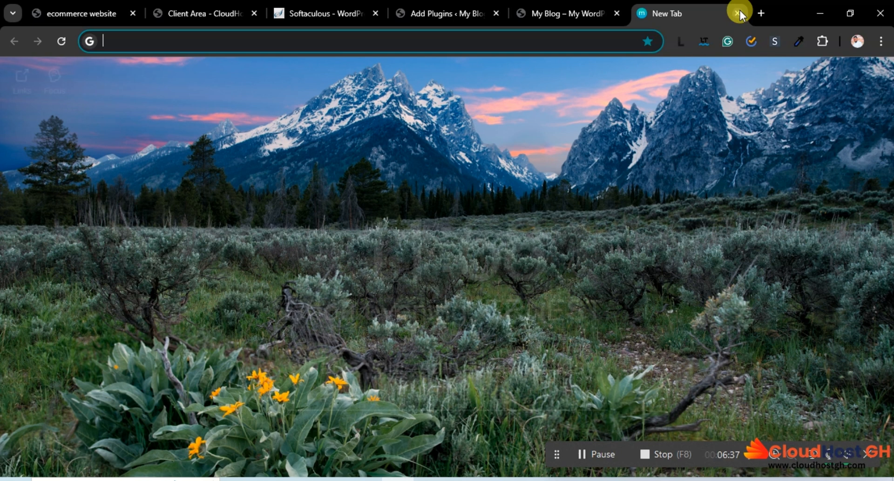
{"action": "type", "text": "goo"}
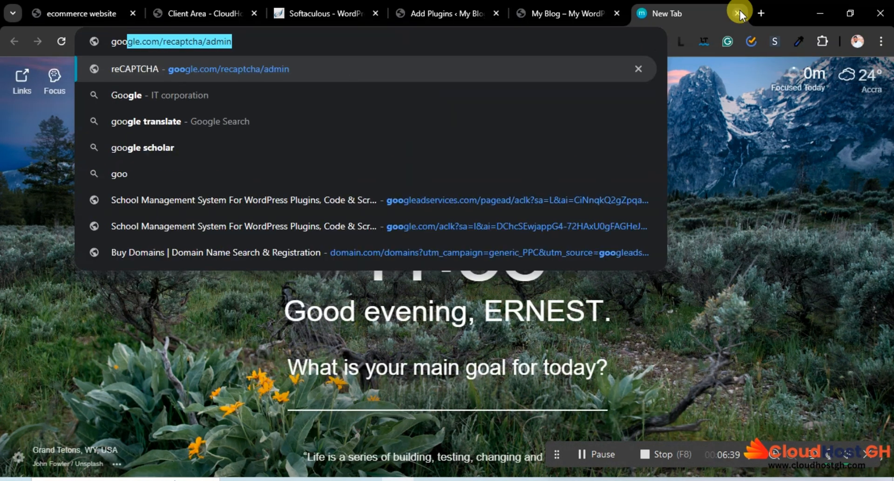
{"action": "type", "text": "g"}
{"action": "type", "text": "le"}
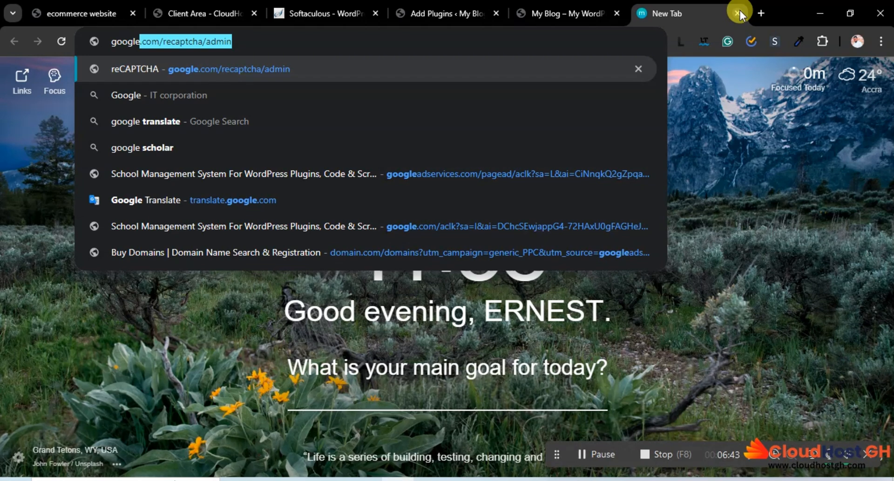
{"action": "key", "text": "Delete"}
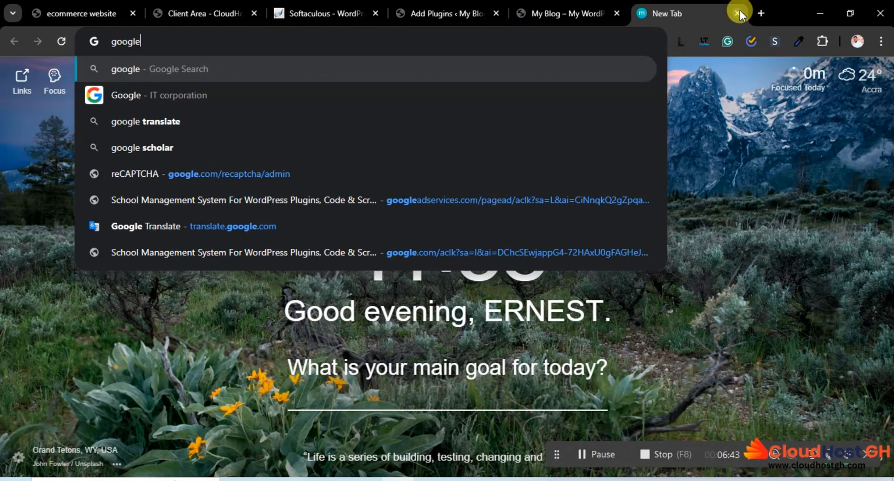
{"action": "key", "text": "Return"}
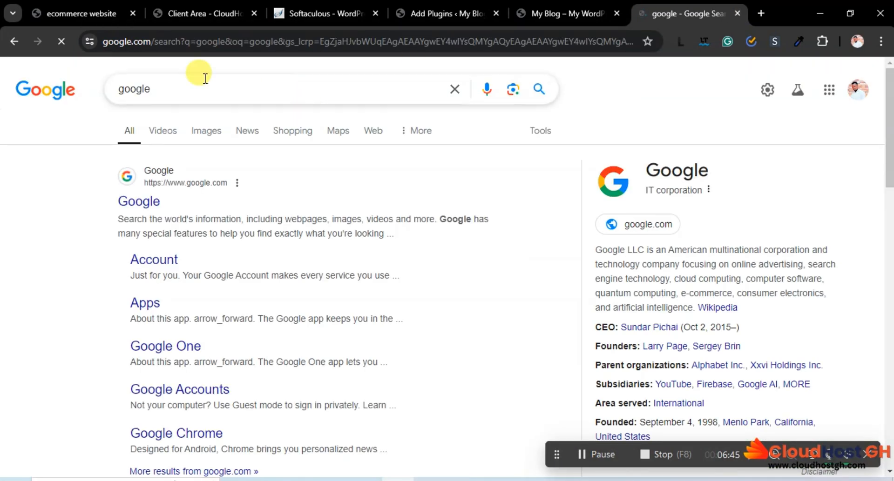
Replace the Google search term with "proelement" and open the PRO Elements site at proelements.org
{"action": "left_click_drag", "start_coordinate": [158, 95], "coordinate": [80, 94]}
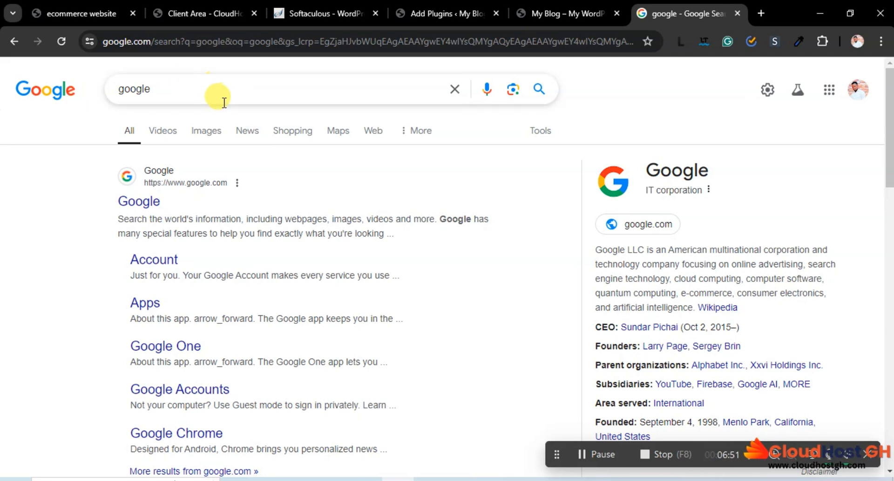
{"action": "left_click_drag", "start_coordinate": [220, 93], "coordinate": [100, 90]}
{"action": "type", "text": "pro"}
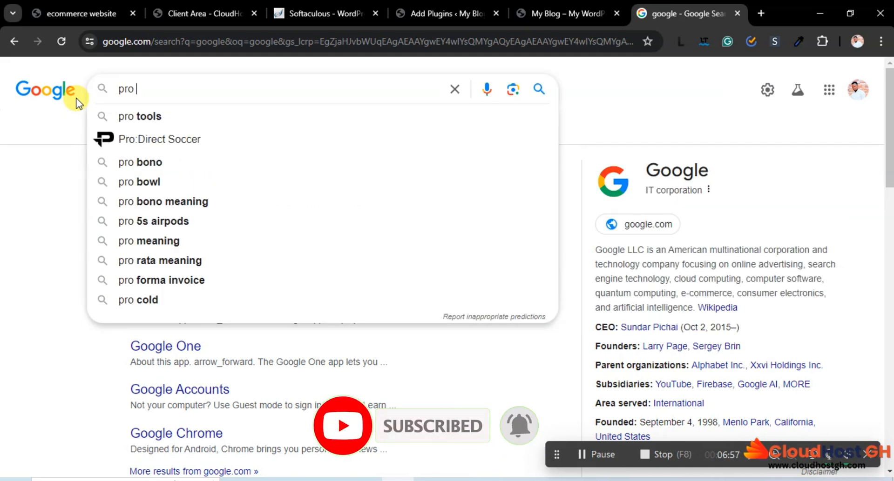
{"action": "key", "text": "BackSpace"}
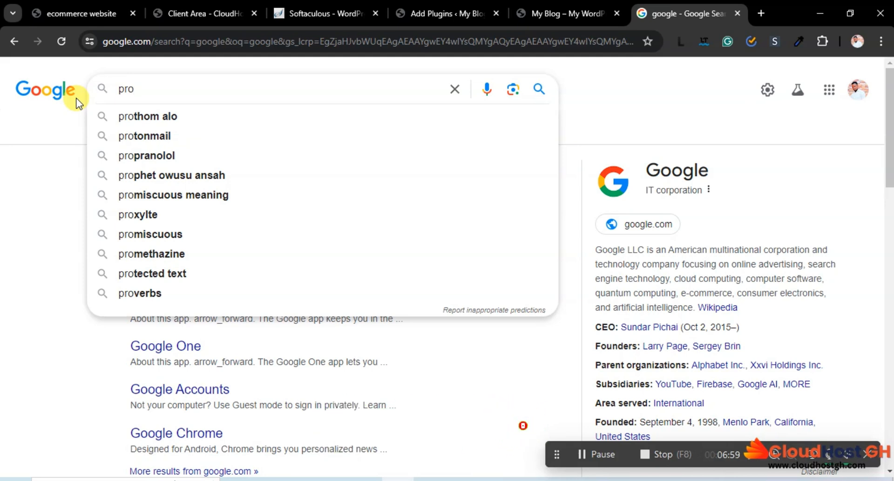
{"action": "type", "text": "ele"}
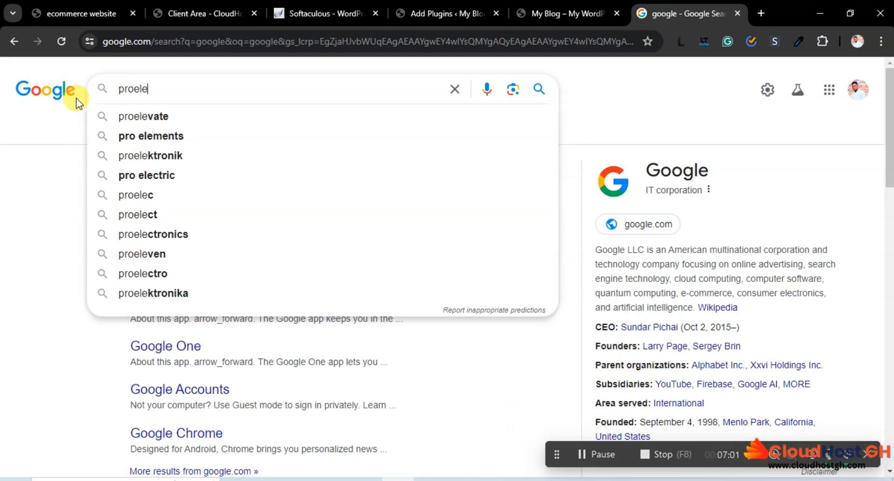
{"action": "type", "text": "ment"}
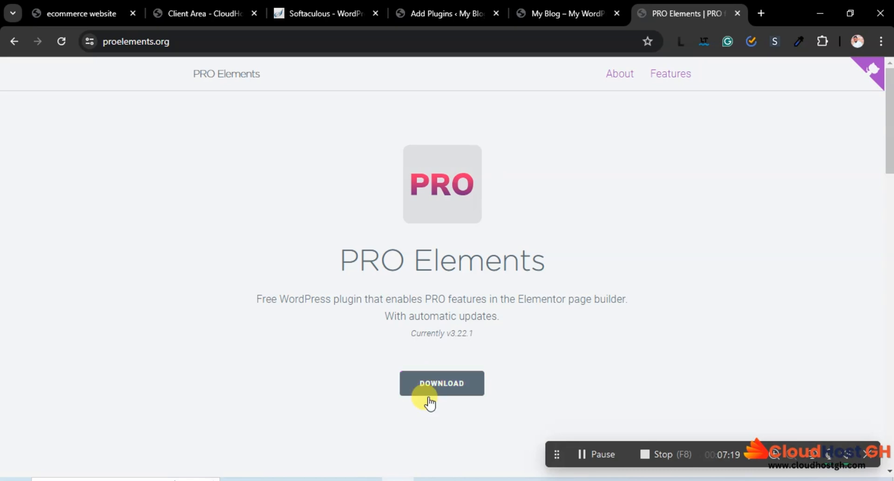
Download the PRO Elements plugin into the Downloads folder as pro-elements (1), replacing the existing zip file
{"action": "left_click", "coordinate": [434, 390]}
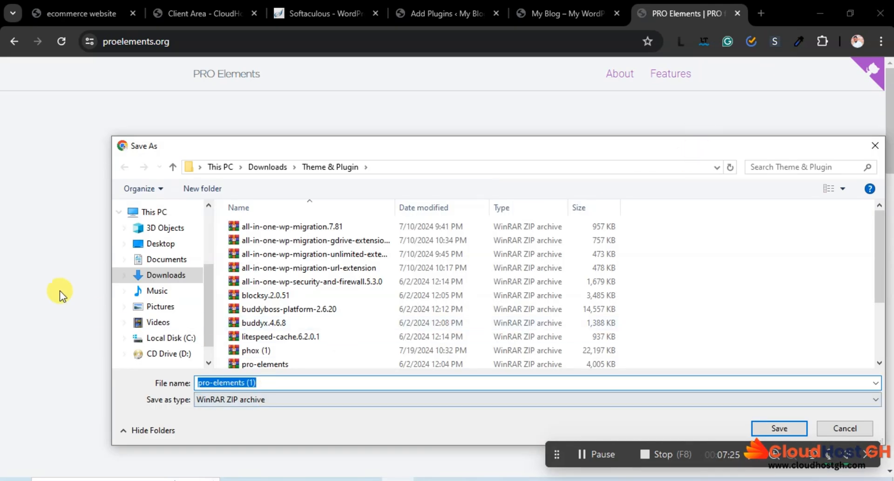
{"action": "left_click", "coordinate": [168, 276]}
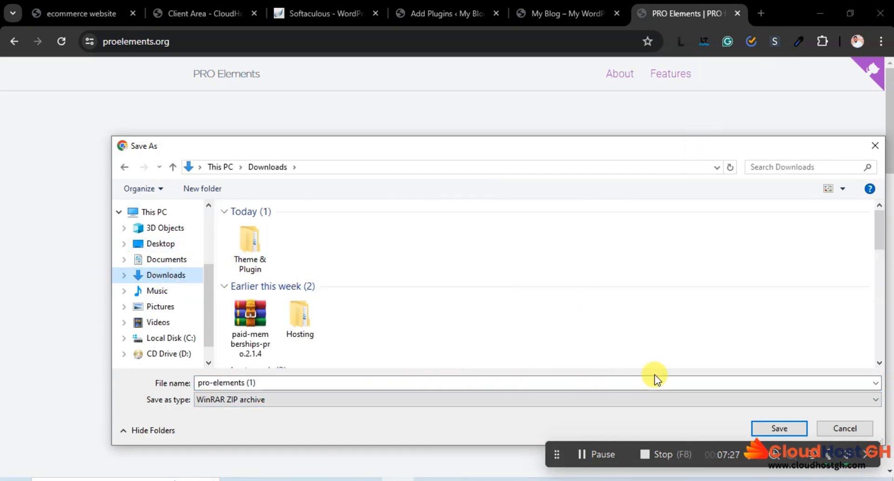
{"action": "left_click", "coordinate": [764, 424]}
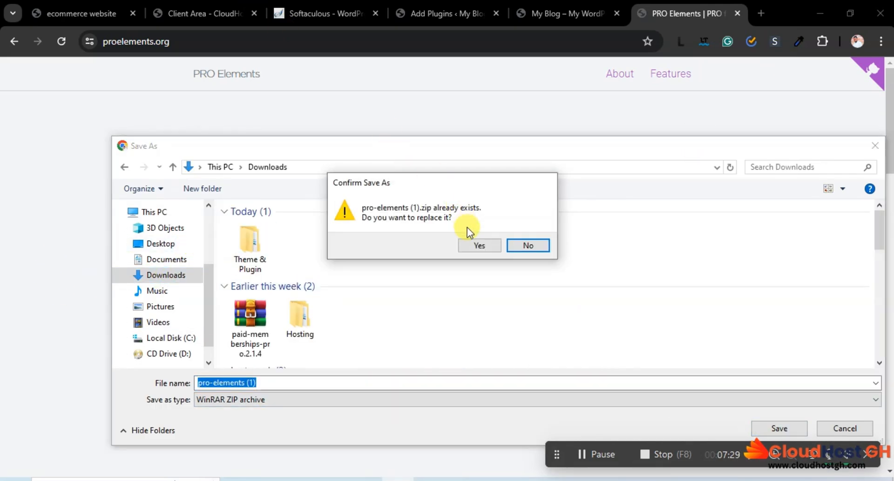
{"action": "left_click", "coordinate": [467, 243]}
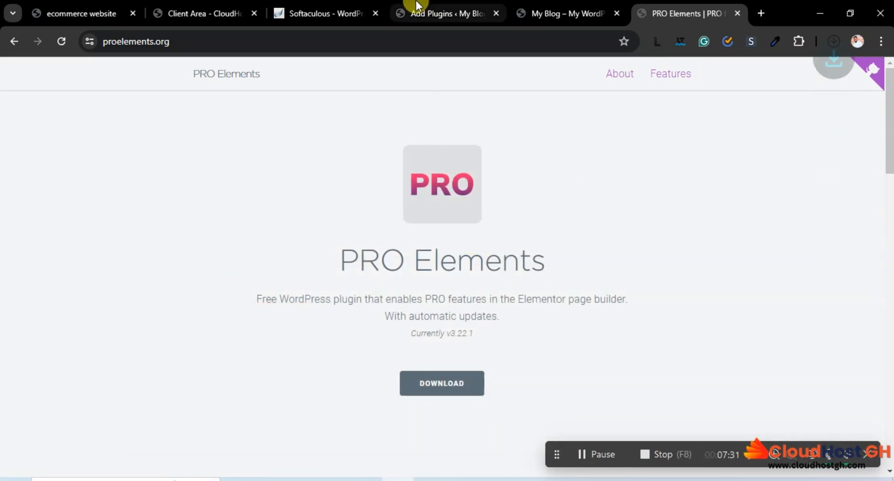
Install the PRO Elements plugin on the WordPress site from pro-elements (1).zip in the Downloads folder and activate it
{"action": "left_click", "coordinate": [429, 13]}
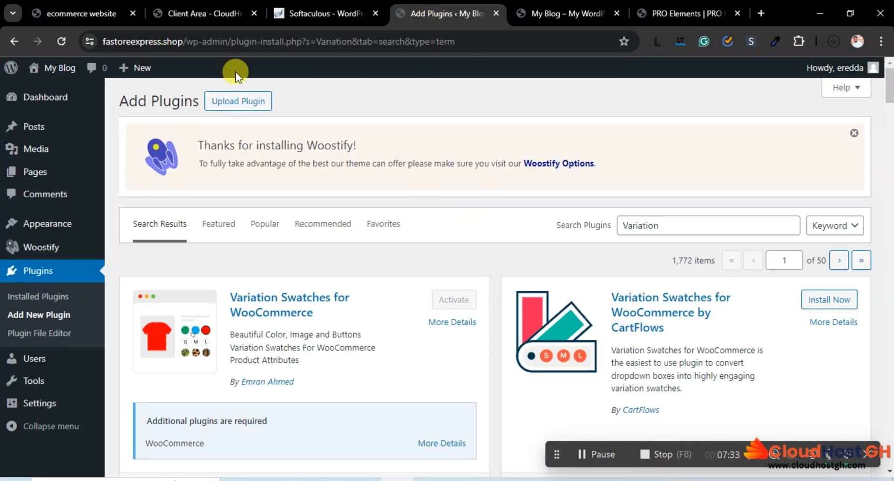
{"action": "left_click", "coordinate": [237, 103]}
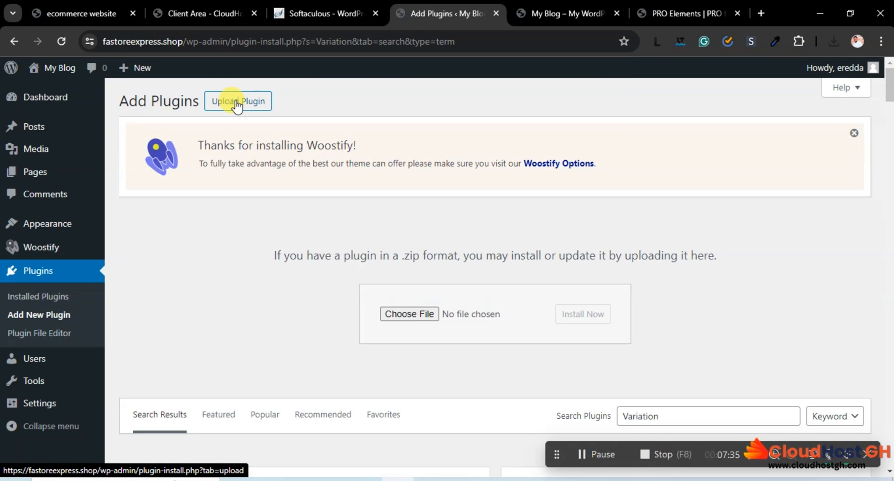
{"action": "left_click", "coordinate": [382, 313]}
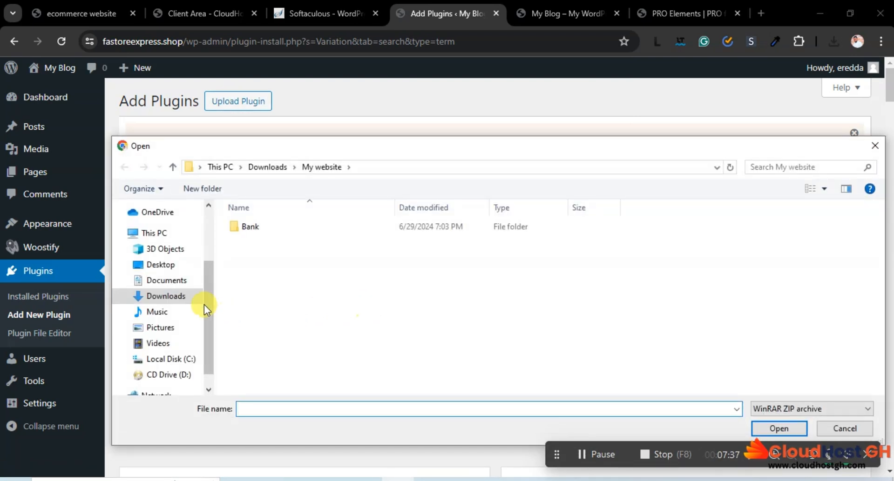
{"action": "left_click", "coordinate": [191, 298]}
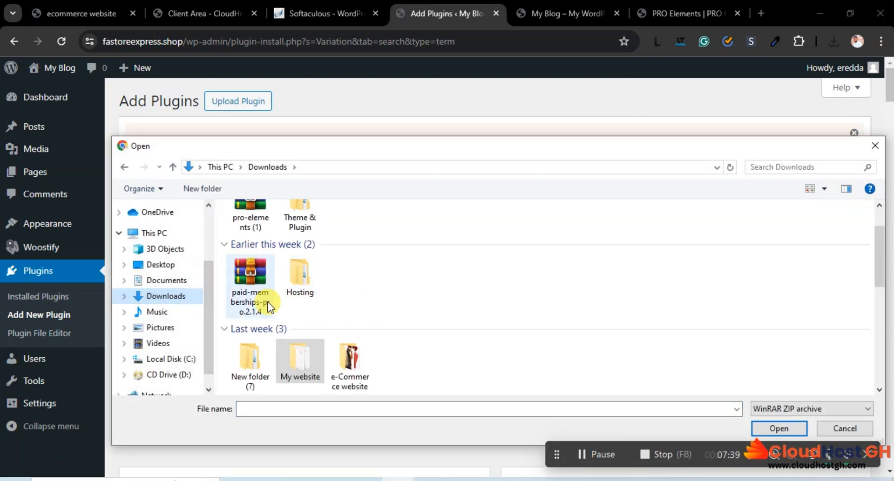
{"action": "scroll", "coordinate": [239, 291], "scroll_direction": "up", "scroll_amount": 1}
{"action": "left_click", "coordinate": [253, 243]}
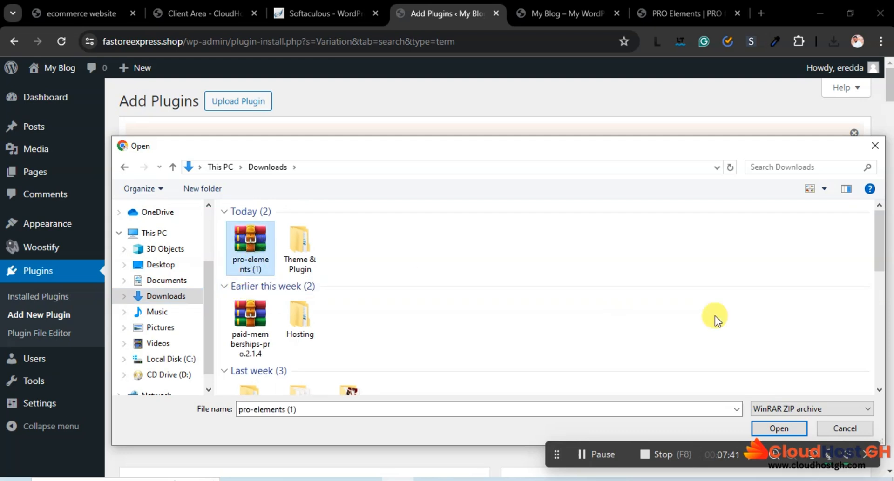
{"action": "left_click", "coordinate": [776, 426]}
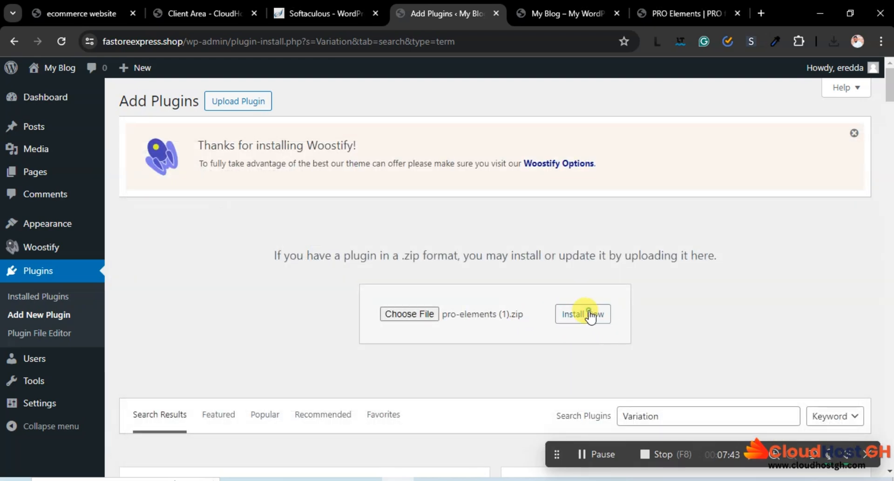
{"action": "left_click", "coordinate": [583, 315]}
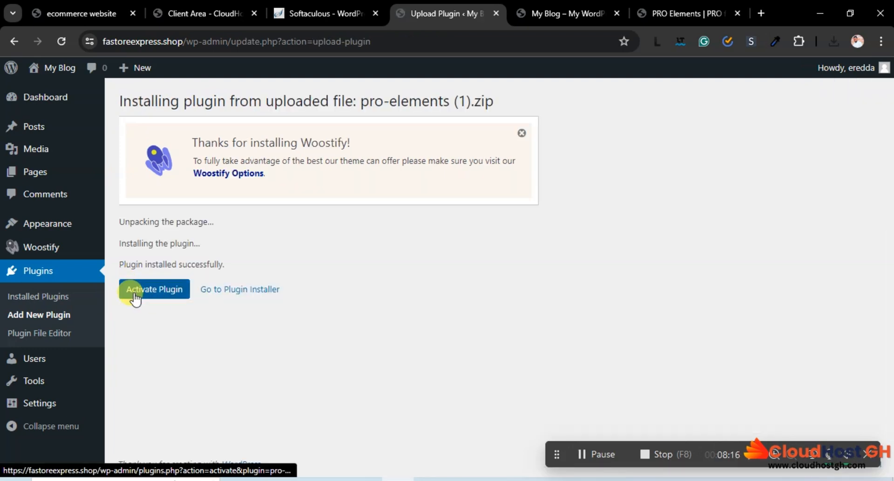
{"action": "left_click", "coordinate": [151, 292]}
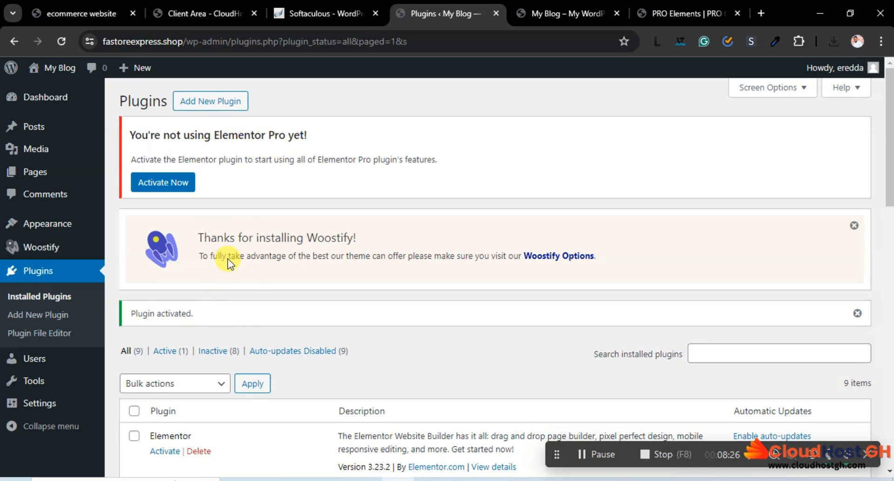
Review the installed plugins list, checking each plugin's activation status and required plugins
{"action": "left_click", "coordinate": [35, 299]}
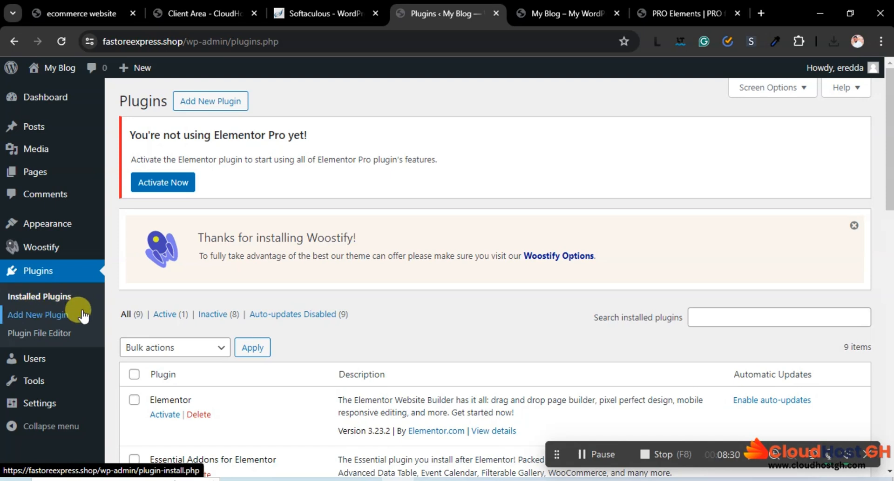
{"action": "scroll", "coordinate": [242, 249], "scroll_direction": "down", "scroll_amount": 5}
{"action": "scroll", "coordinate": [242, 247], "scroll_direction": "down", "scroll_amount": 10}
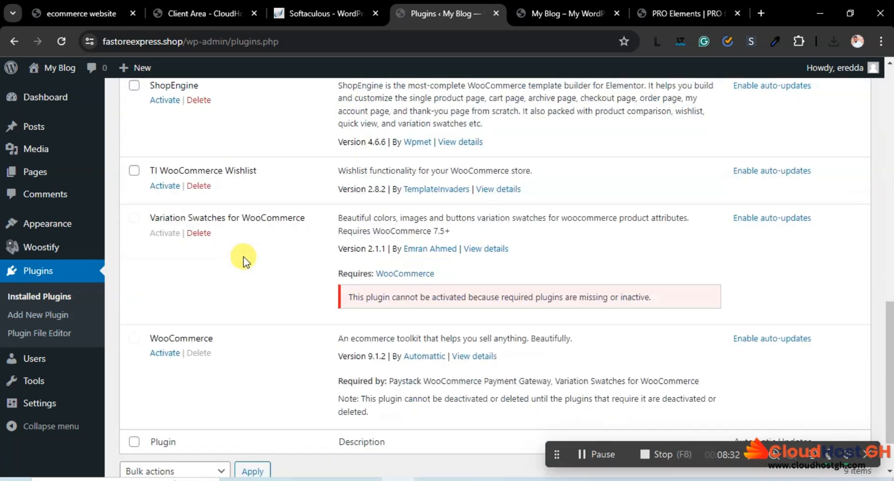
{"action": "scroll", "coordinate": [244, 259], "scroll_direction": "up", "scroll_amount": 5}
{"action": "scroll", "coordinate": [245, 266], "scroll_direction": "up", "scroll_amount": 10}
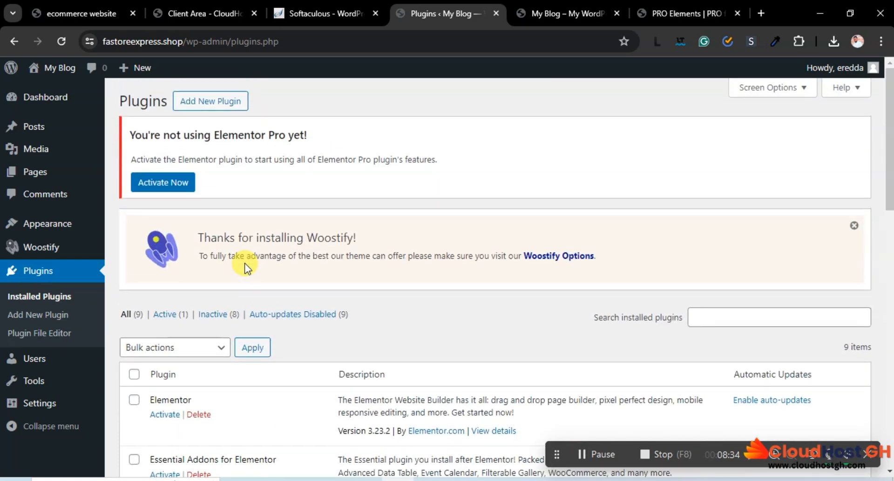
{"action": "scroll", "coordinate": [246, 267], "scroll_direction": "down", "scroll_amount": 14}
{"action": "scroll", "coordinate": [245, 266], "scroll_direction": "up", "scroll_amount": 14}
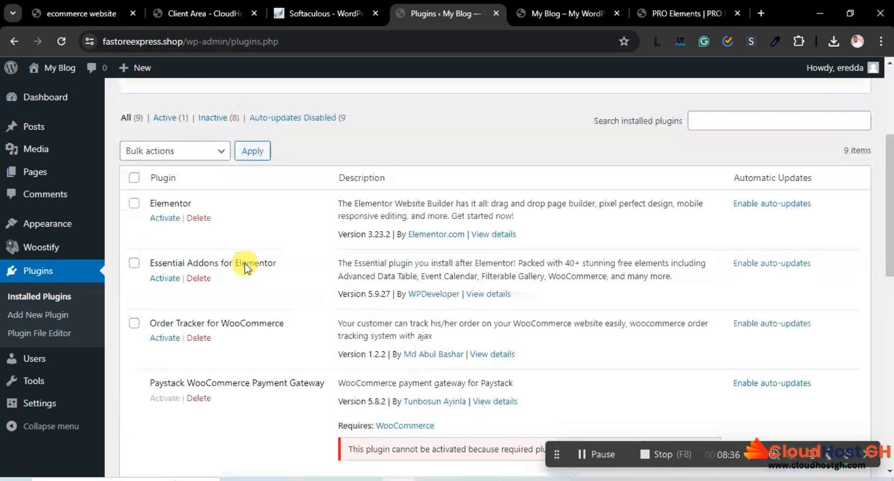
{"action": "scroll", "coordinate": [245, 267], "scroll_direction": "down", "scroll_amount": 6}
{"action": "scroll", "coordinate": [246, 269], "scroll_direction": "down", "scroll_amount": 4}
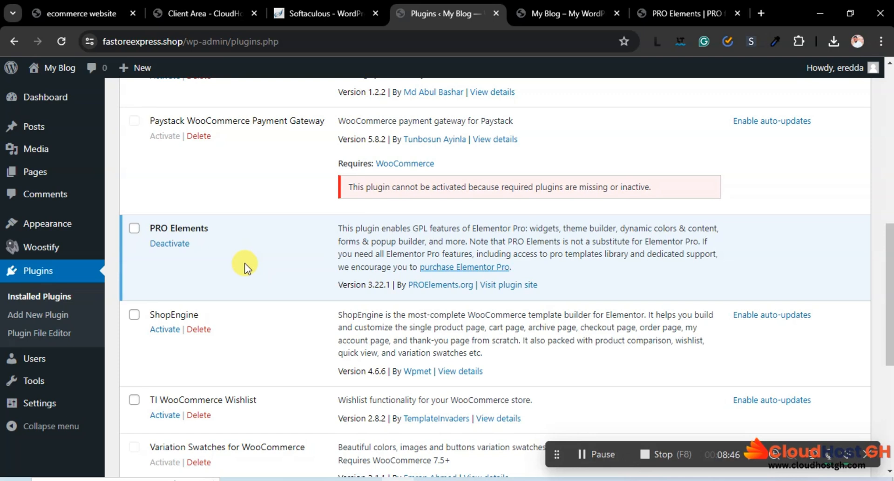
{"action": "scroll", "coordinate": [224, 230], "scroll_direction": "up", "scroll_amount": 4}
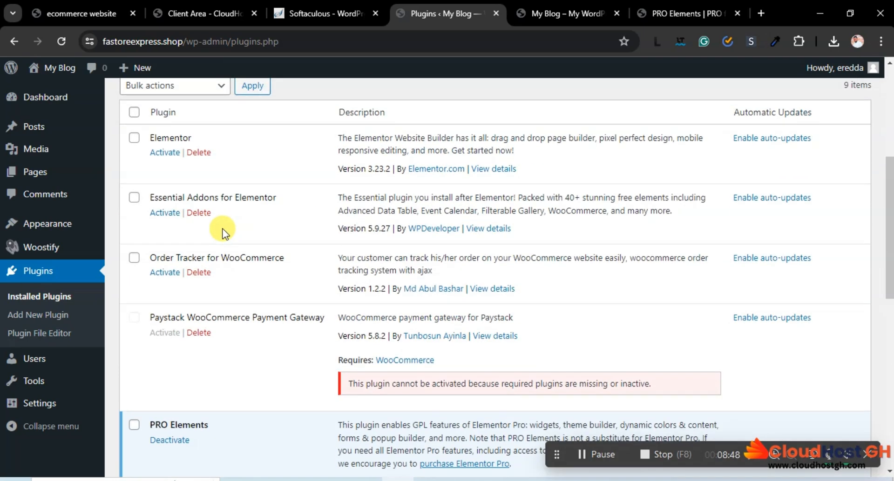
Activate WooCommerce and start its store setup without data sharing, choosing "I'm just starting my business"
{"action": "scroll", "coordinate": [223, 230], "scroll_direction": "down", "scroll_amount": 10}
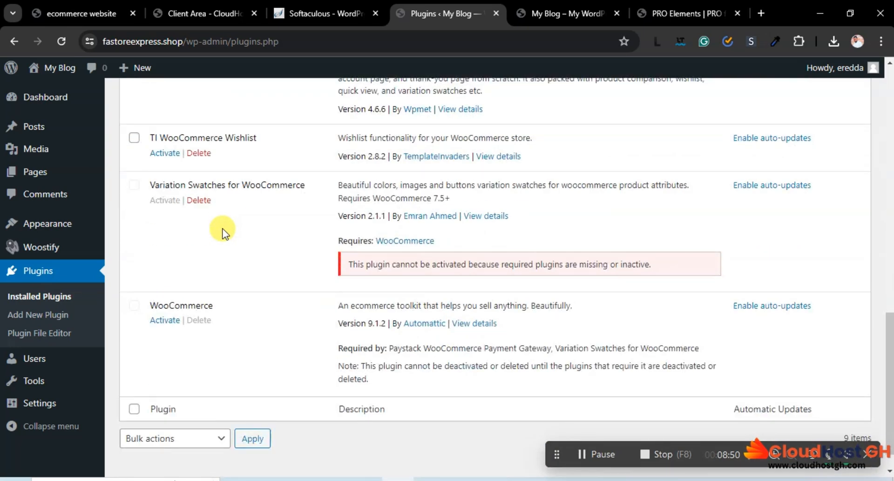
{"action": "left_click", "coordinate": [165, 320]}
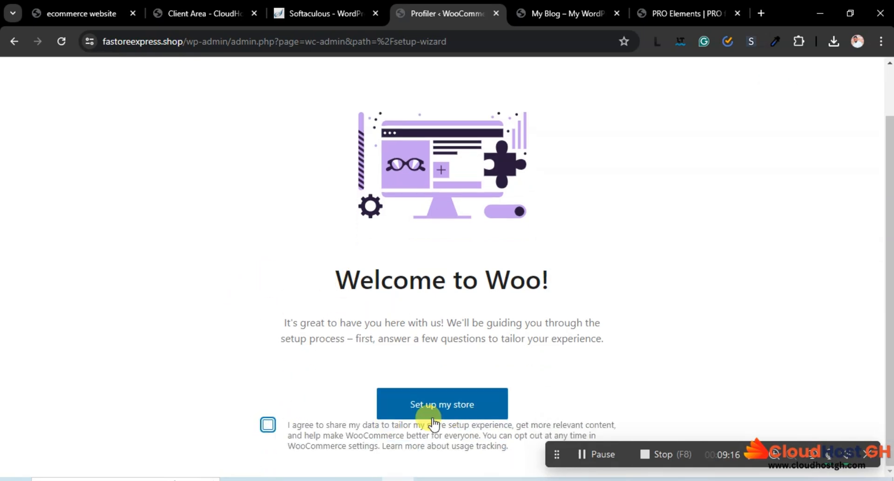
{"action": "left_click", "coordinate": [421, 404]}
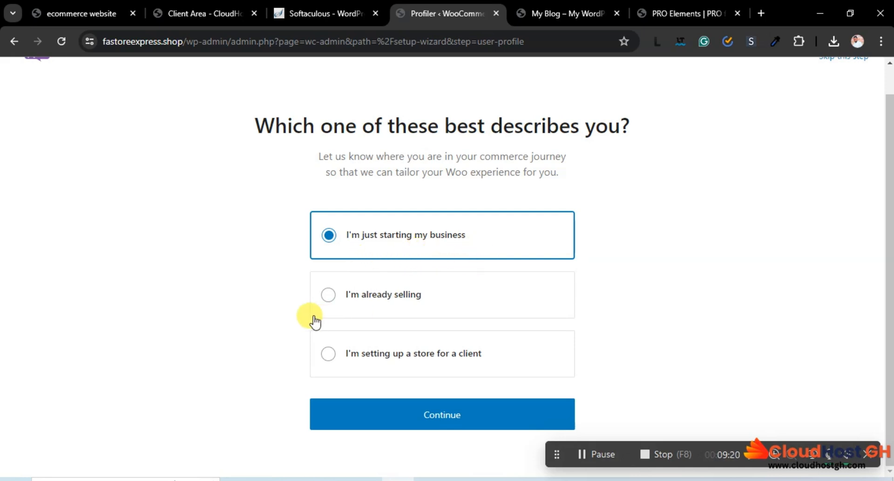
{"action": "left_click", "coordinate": [449, 415]}
Name the store Fasstore and select Clothing and accessories as the type of products to sell
{"action": "scroll", "coordinate": [450, 402], "scroll_direction": "down", "scroll_amount": 1}
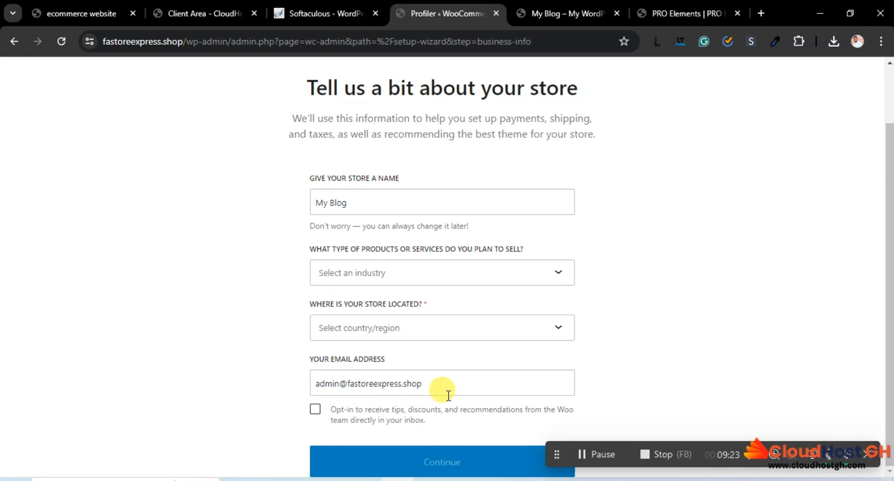
{"action": "triple_click", "coordinate": [363, 207]}
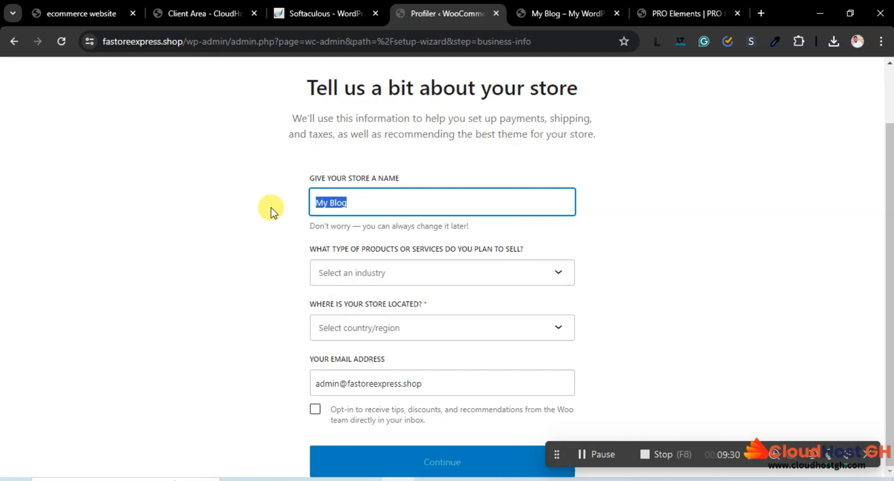
{"action": "type", "text": "Fas"}
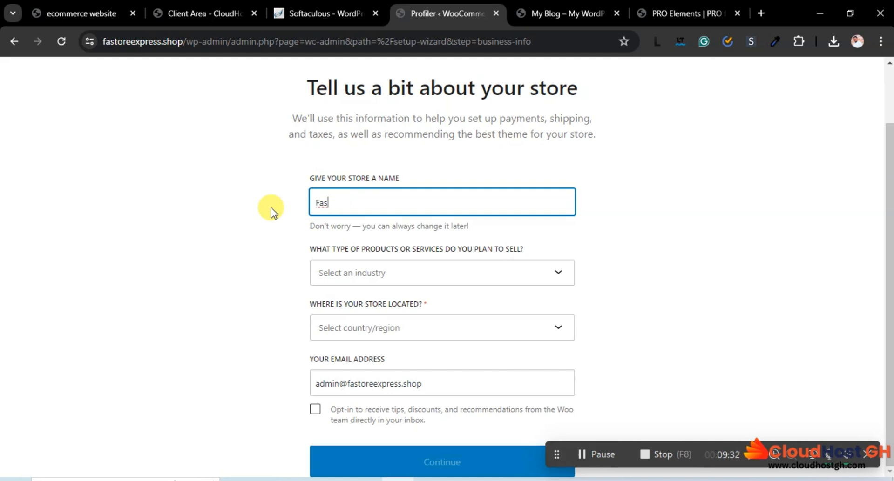
{"action": "type", "text": "store"}
{"action": "left_click", "coordinate": [363, 276]}
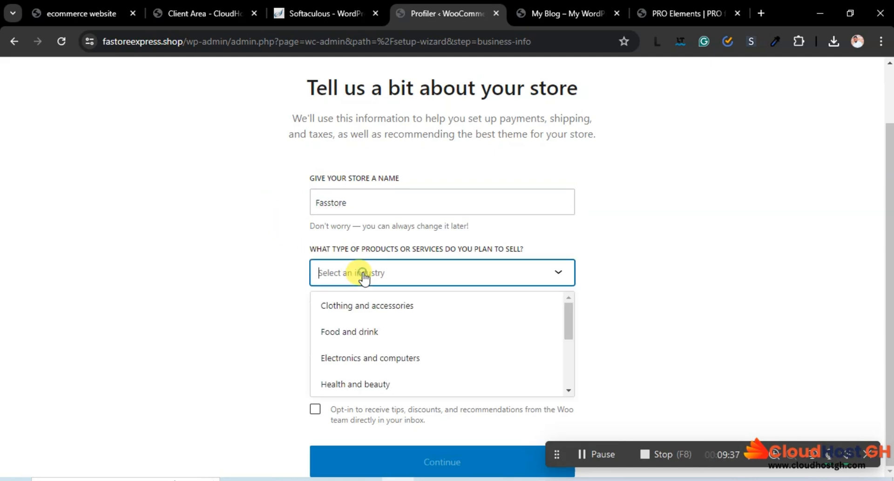
{"action": "left_click", "coordinate": [356, 306]}
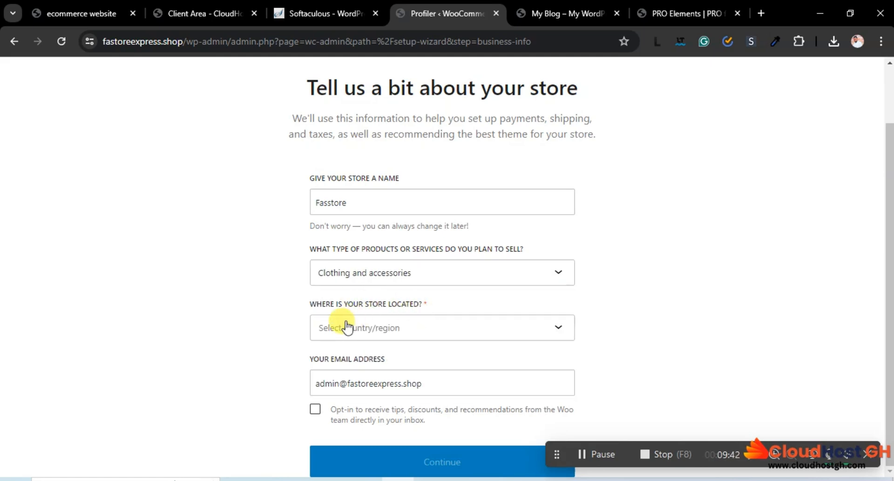
{"action": "left_click", "coordinate": [420, 331]}
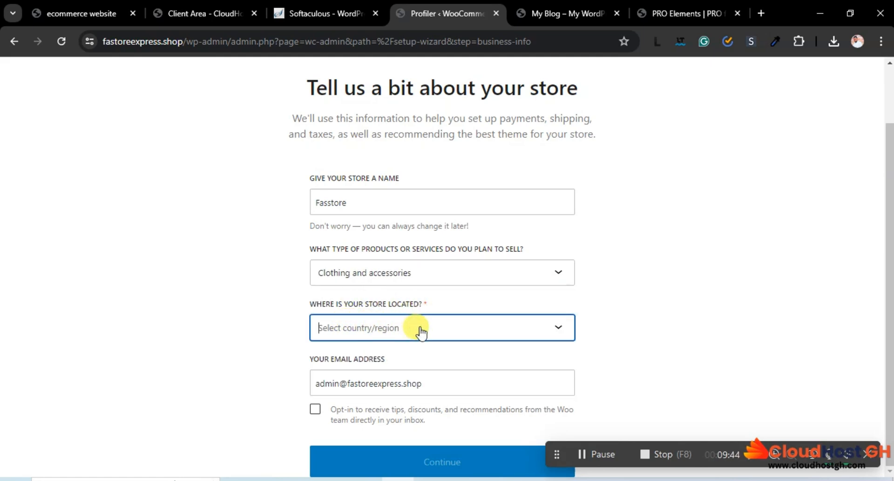
{"action": "left_click", "coordinate": [540, 328]}
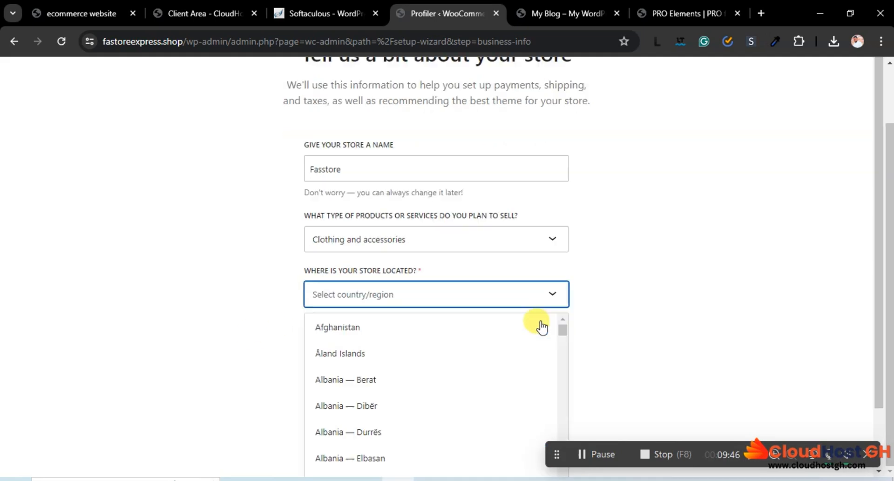
{"action": "left_click", "coordinate": [647, 242]}
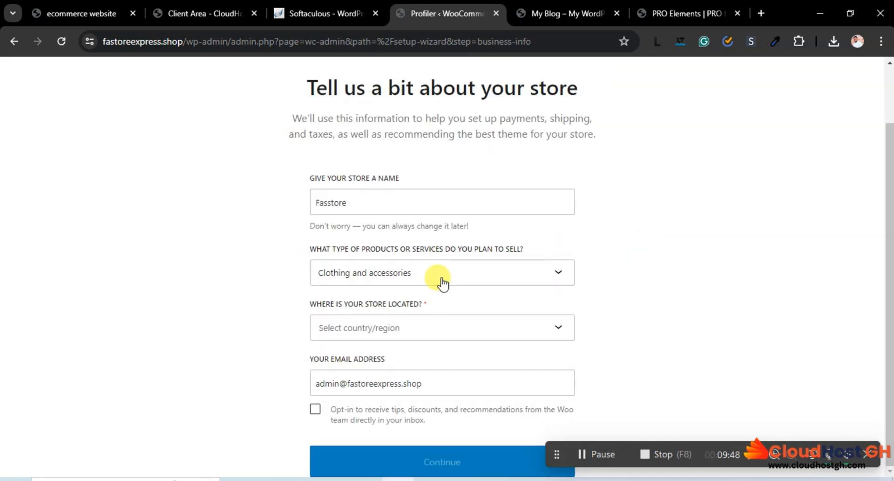
{"action": "left_click", "coordinate": [442, 283]}
{"action": "left_click", "coordinate": [660, 238]}
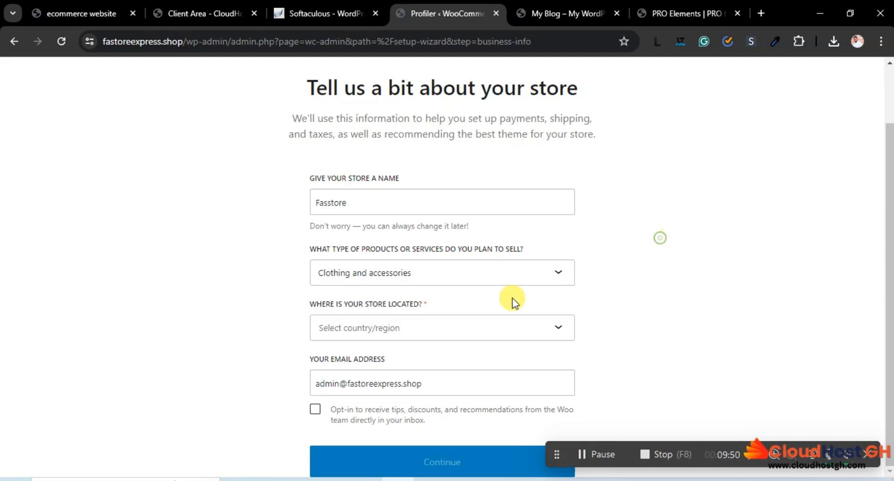
Set the store location to Ghana — Ashanti and submit the store details
{"action": "left_click", "coordinate": [415, 332]}
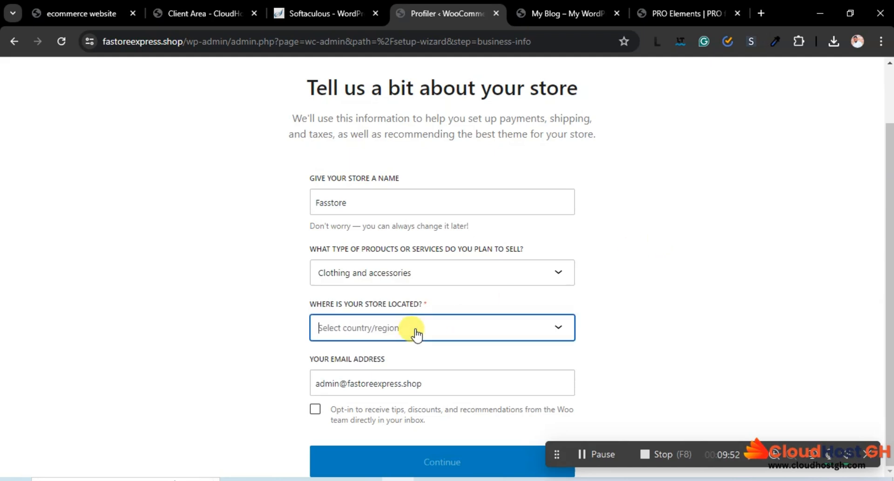
{"action": "type", "text": "Gha"}
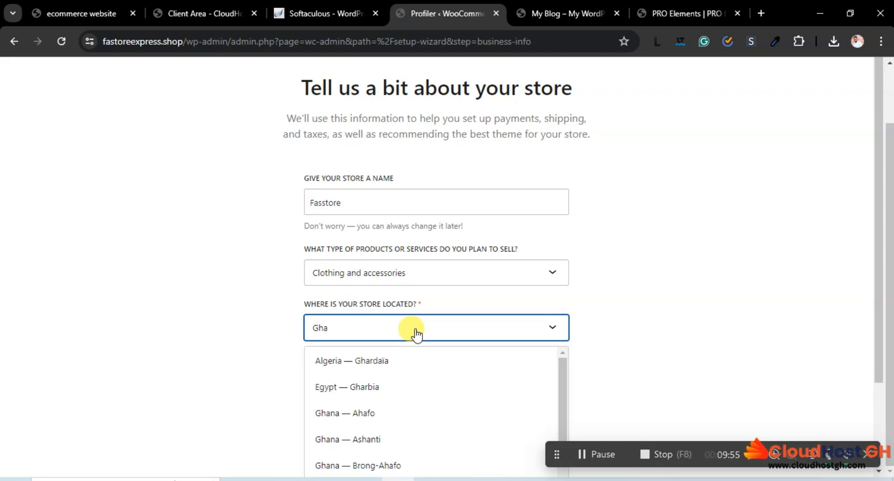
{"action": "left_click", "coordinate": [370, 434]}
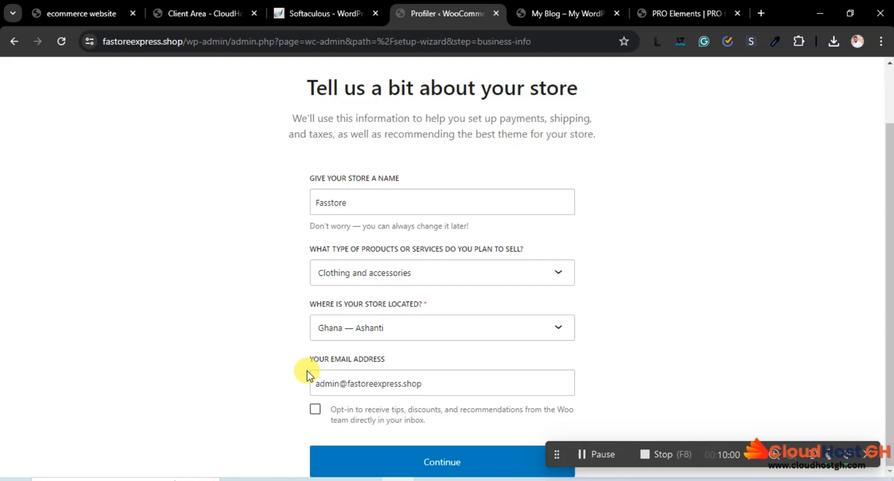
{"action": "left_click", "coordinate": [428, 463]}
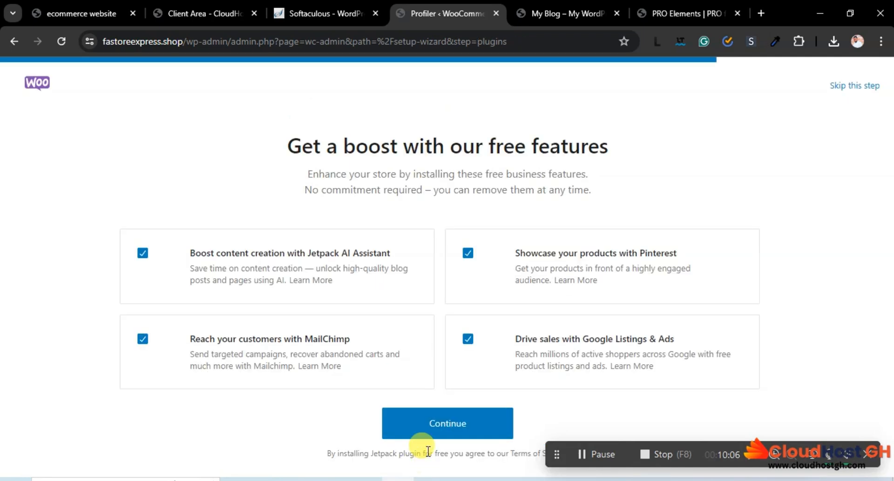
Deselect the Jetpack AI Assistant, Google Listings & Ads, Pinterest and MailChimp features and complete the WooCommerce setup
{"action": "left_click", "coordinate": [142, 255]}
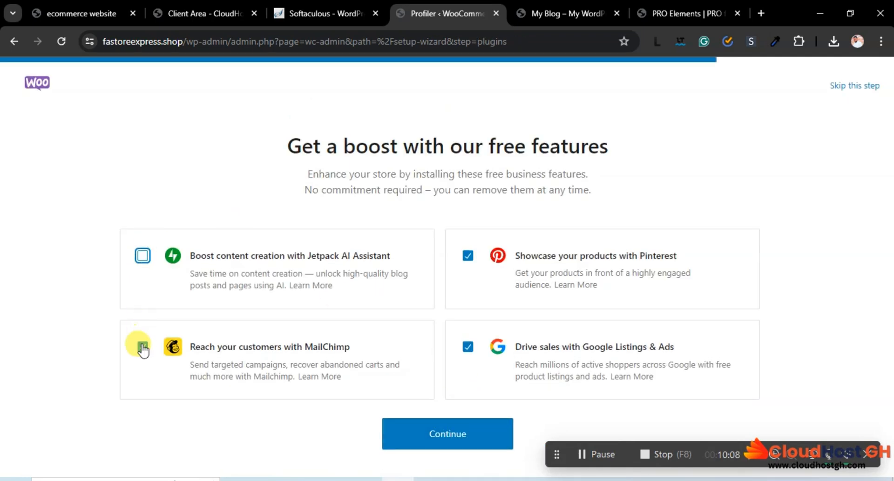
{"action": "left_click", "coordinate": [467, 347]}
{"action": "left_click", "coordinate": [467, 256]}
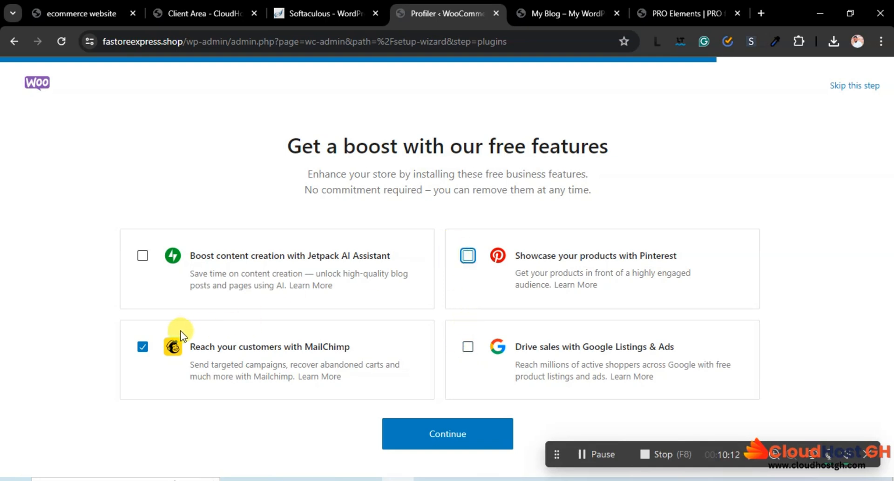
{"action": "left_click", "coordinate": [143, 346]}
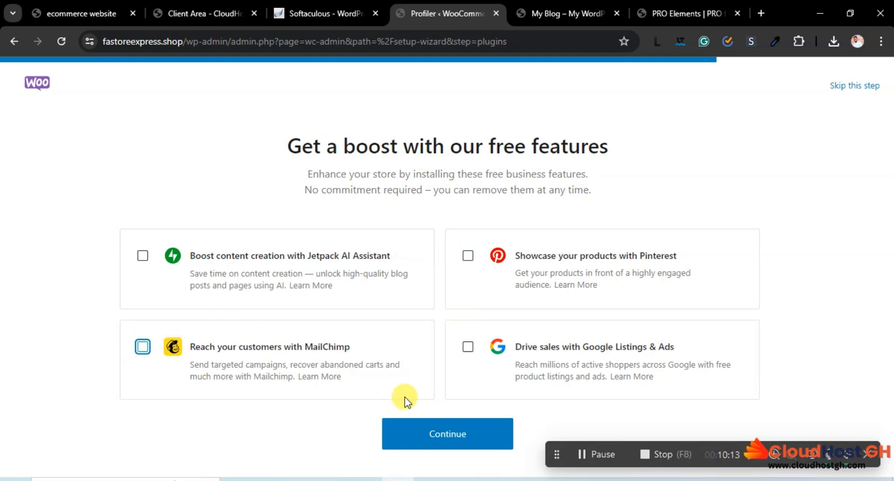
{"action": "left_click", "coordinate": [442, 432]}
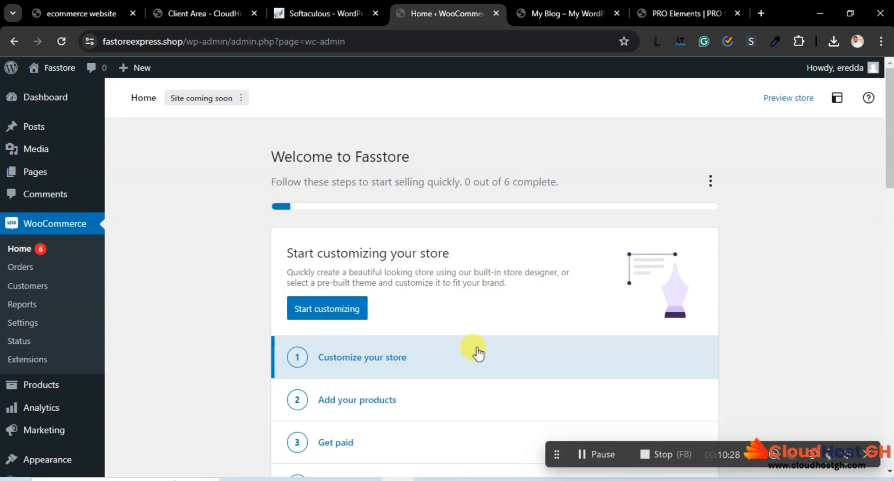
{"action": "scroll", "coordinate": [477, 354], "scroll_direction": "down", "scroll_amount": 6}
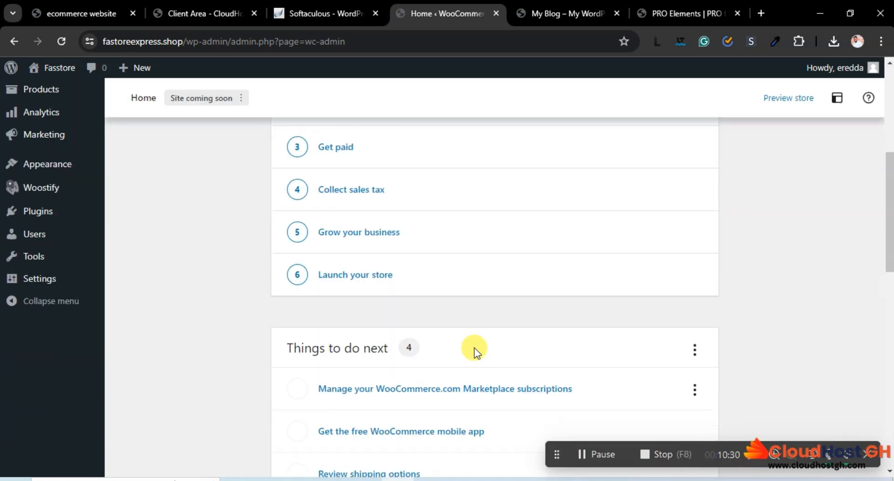
Open the list of installed plugins and review which ones are still inactive
{"action": "scroll", "coordinate": [474, 352], "scroll_direction": "up", "scroll_amount": 6}
{"action": "scroll", "coordinate": [474, 348], "scroll_direction": "up", "scroll_amount": 1}
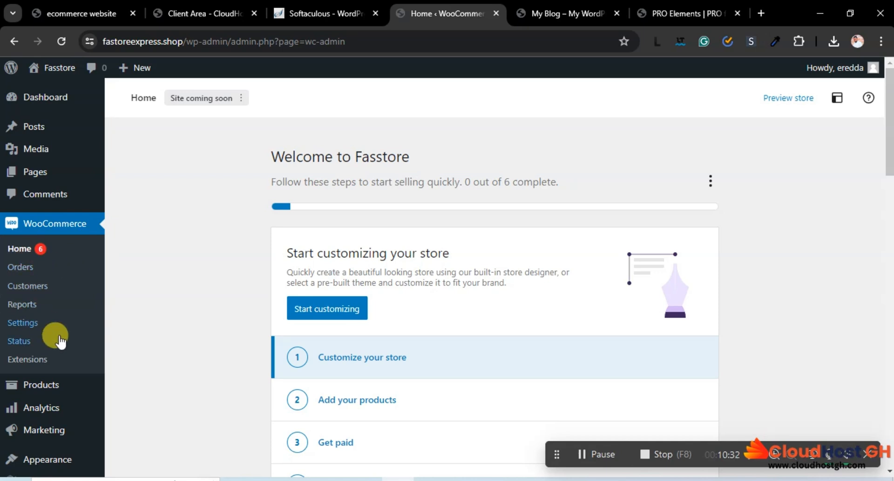
{"action": "scroll", "coordinate": [43, 267], "scroll_direction": "down", "scroll_amount": 3}
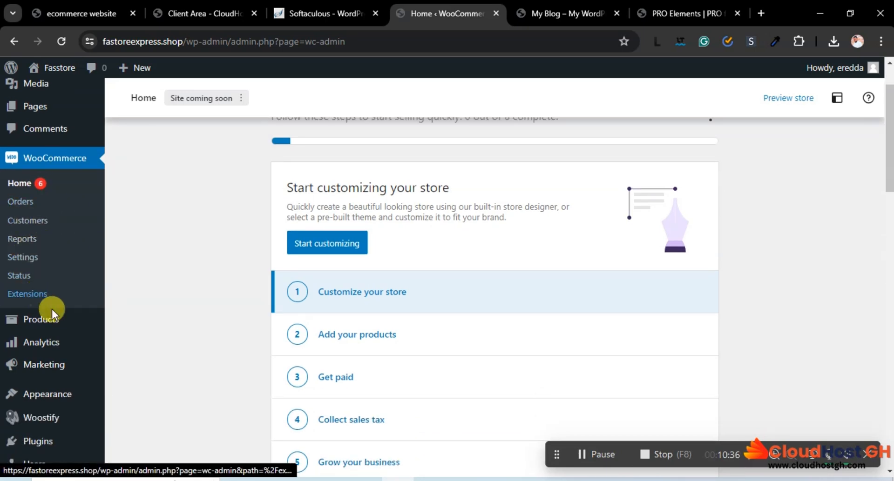
{"action": "mouse_move", "coordinate": [44, 329]}
{"action": "scroll", "coordinate": [45, 334], "scroll_direction": "down", "scroll_amount": 3}
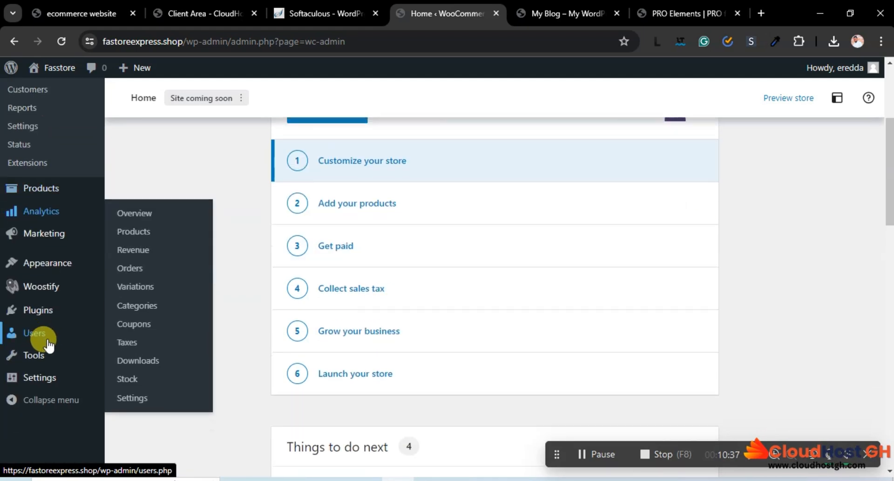
{"action": "left_click", "coordinate": [38, 316]}
{"action": "scroll", "coordinate": [353, 312], "scroll_direction": "down", "scroll_amount": 4}
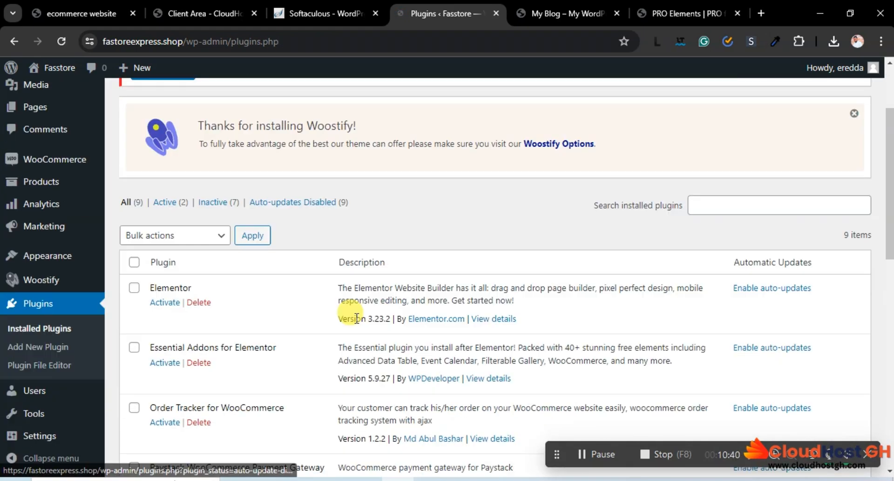
{"action": "scroll", "coordinate": [356, 318], "scroll_direction": "down", "scroll_amount": 10}
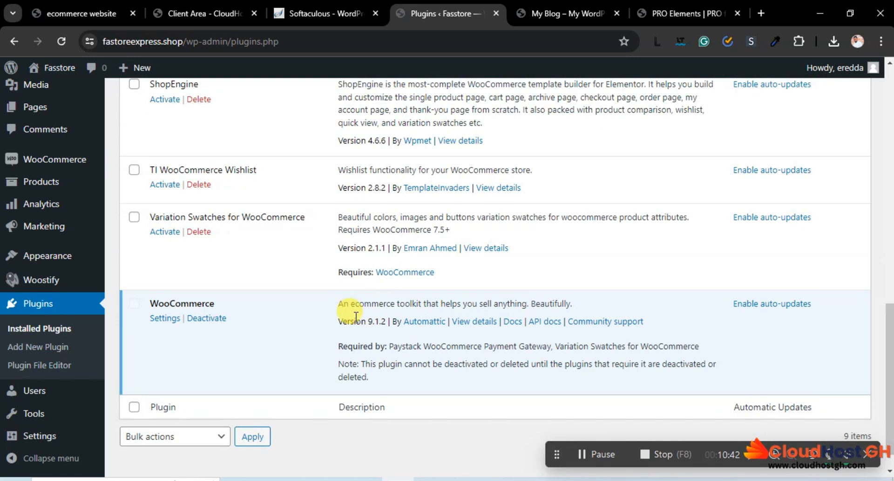
{"action": "scroll", "coordinate": [356, 316], "scroll_direction": "up", "scroll_amount": 8}
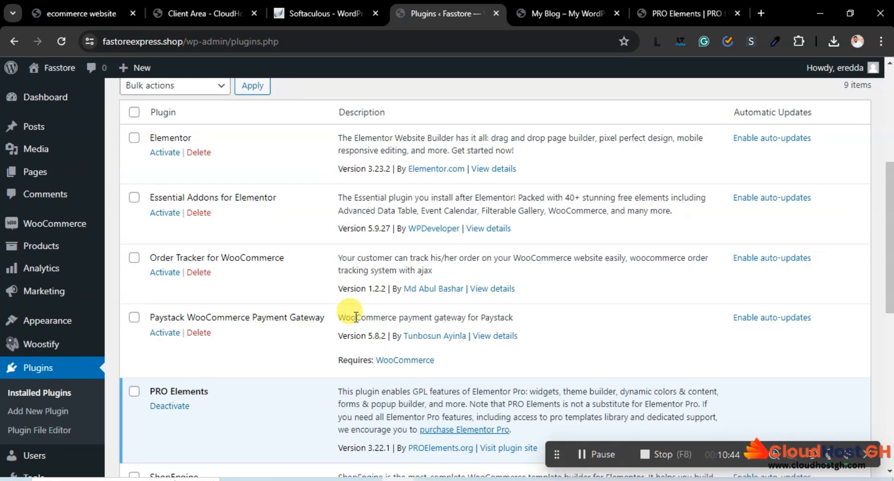
Bulk-activate Elementor, Essential Addons for Elementor, Order Tracker for WooCommerce, Paystack WooCommerce Payment Gateway, ShopEngine and Variation Swatches for WooCommerce
{"action": "left_click", "coordinate": [134, 138]}
{"action": "left_click", "coordinate": [135, 199]}
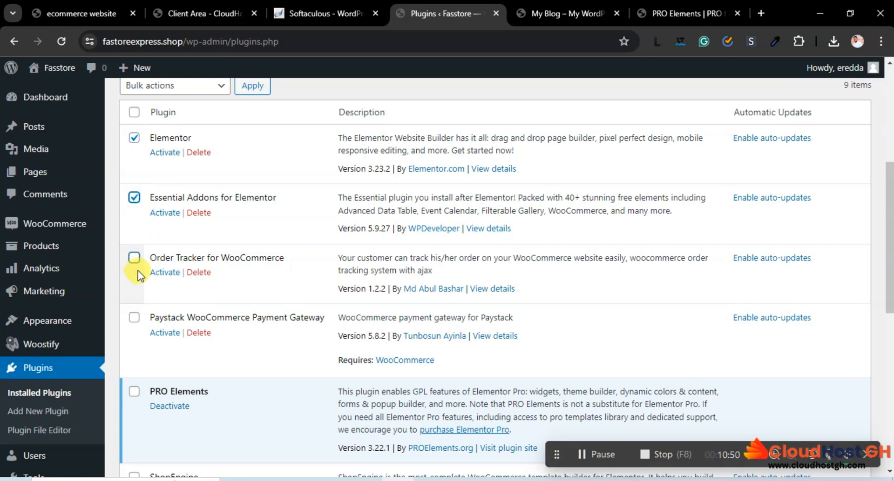
{"action": "left_click", "coordinate": [135, 258]}
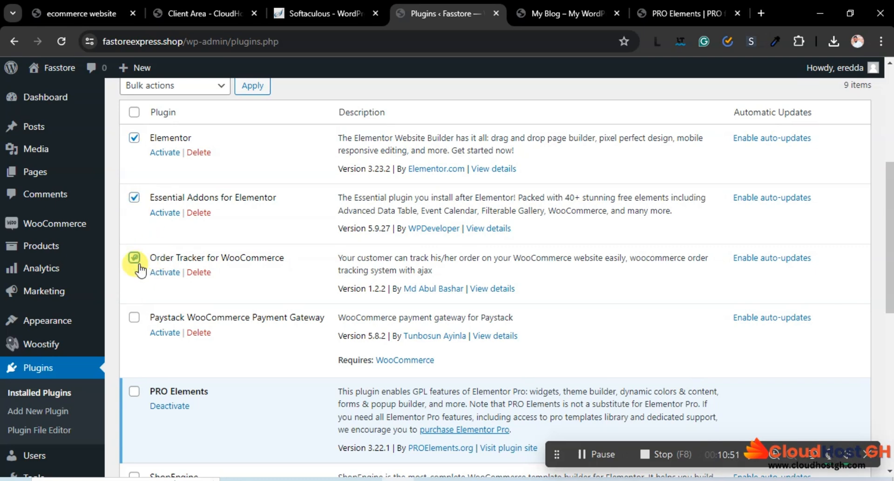
{"action": "left_click", "coordinate": [135, 318]}
{"action": "scroll", "coordinate": [191, 336], "scroll_direction": "down", "scroll_amount": 4}
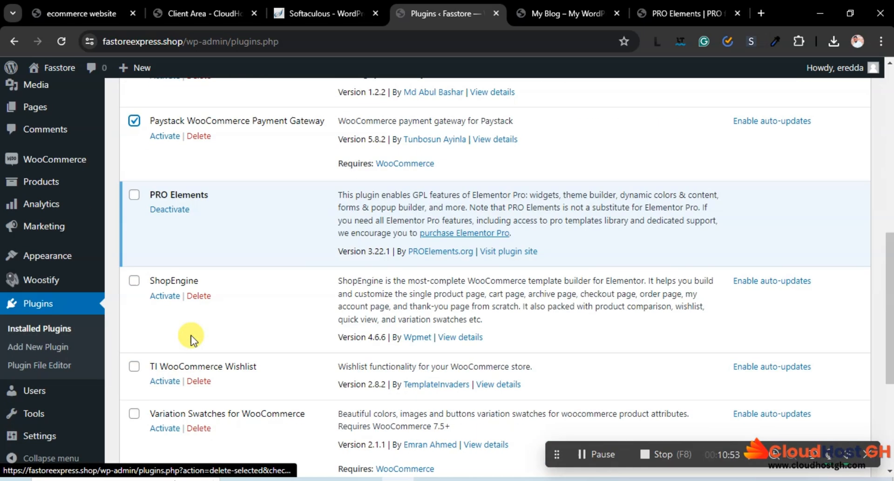
{"action": "left_click", "coordinate": [135, 282]}
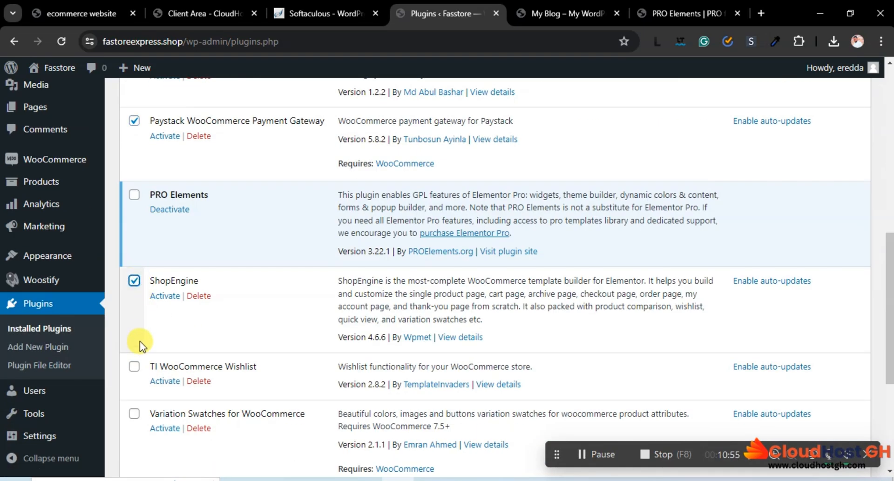
{"action": "left_click", "coordinate": [135, 367]}
{"action": "scroll", "coordinate": [184, 377], "scroll_direction": "down", "scroll_amount": 3}
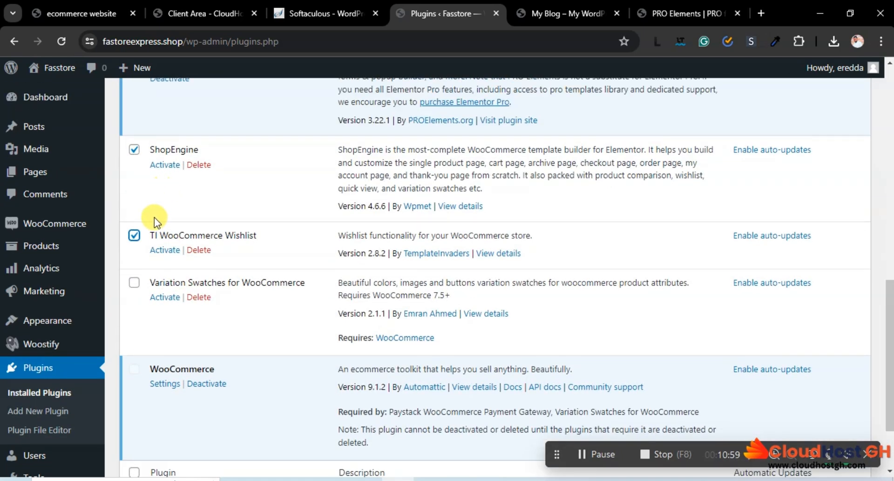
{"action": "left_click", "coordinate": [134, 236]}
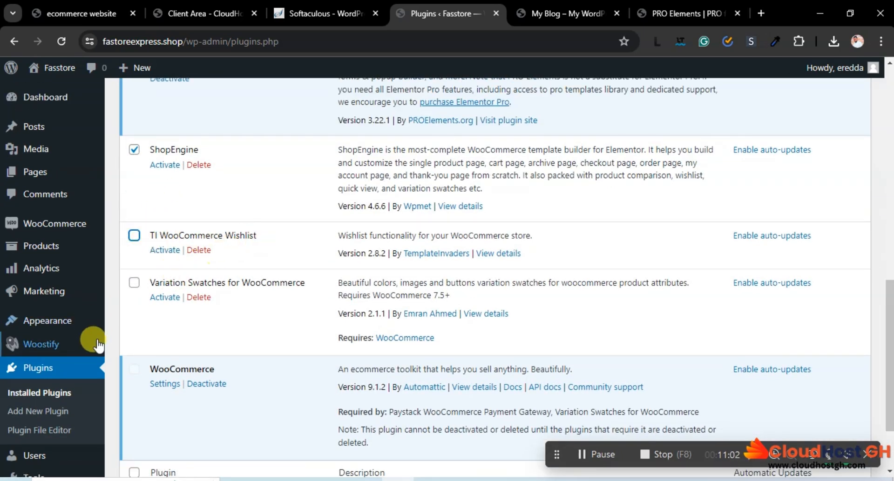
{"action": "left_click", "coordinate": [135, 284]}
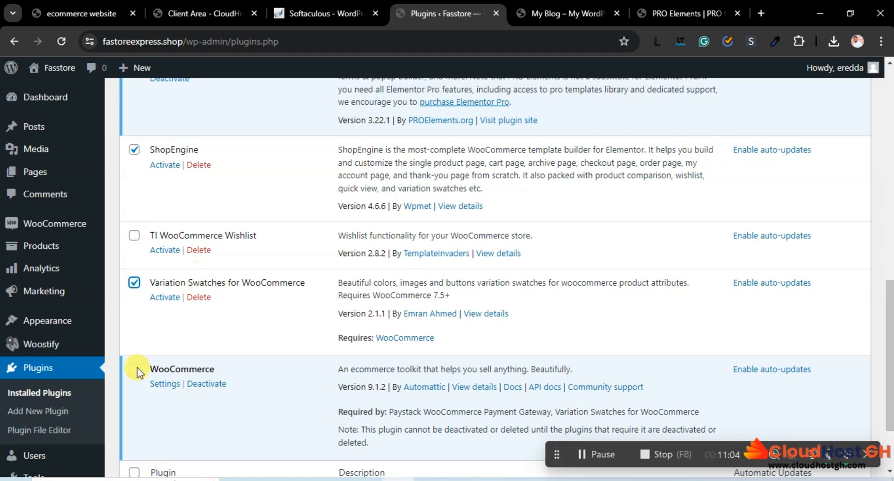
{"action": "scroll", "coordinate": [145, 385], "scroll_direction": "down", "scroll_amount": 2}
{"action": "left_click", "coordinate": [166, 404]}
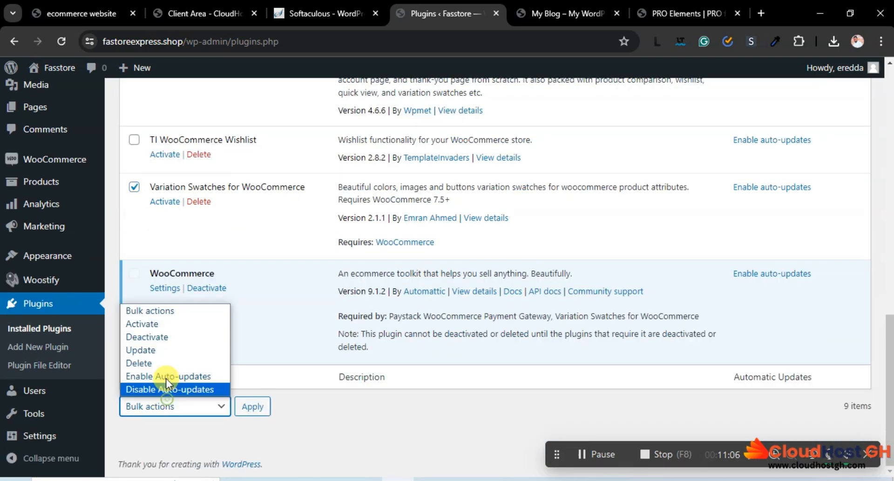
{"action": "left_click", "coordinate": [153, 326]}
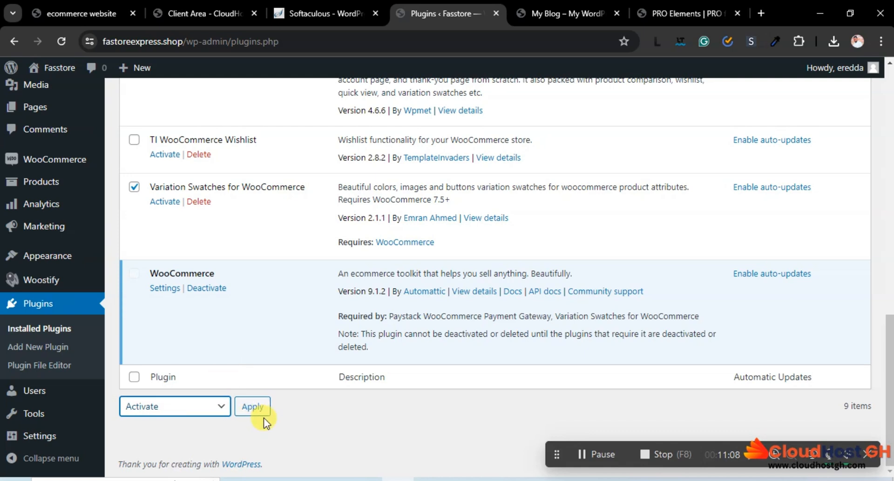
{"action": "left_click", "coordinate": [255, 410]}
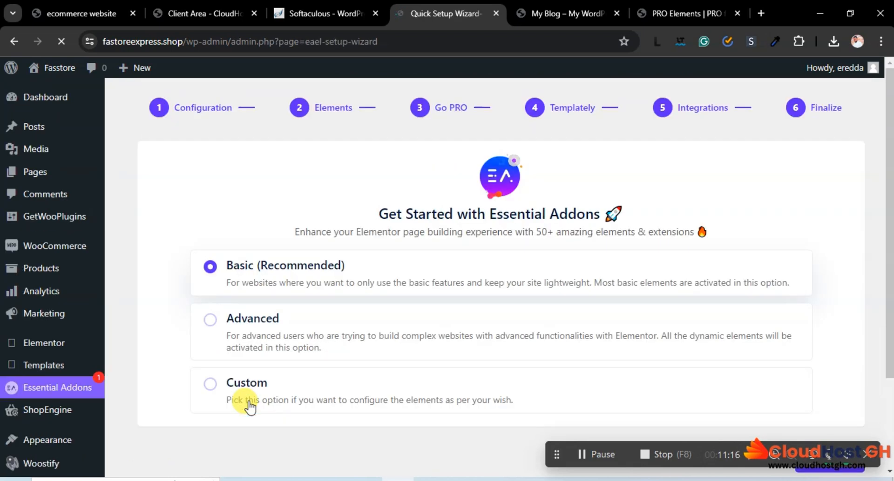
Keep the Basic (Recommended) configuration and default elements in the Essential Addons setup and pass the Go PRO stage
{"action": "scroll", "coordinate": [295, 365], "scroll_direction": "down", "scroll_amount": 3}
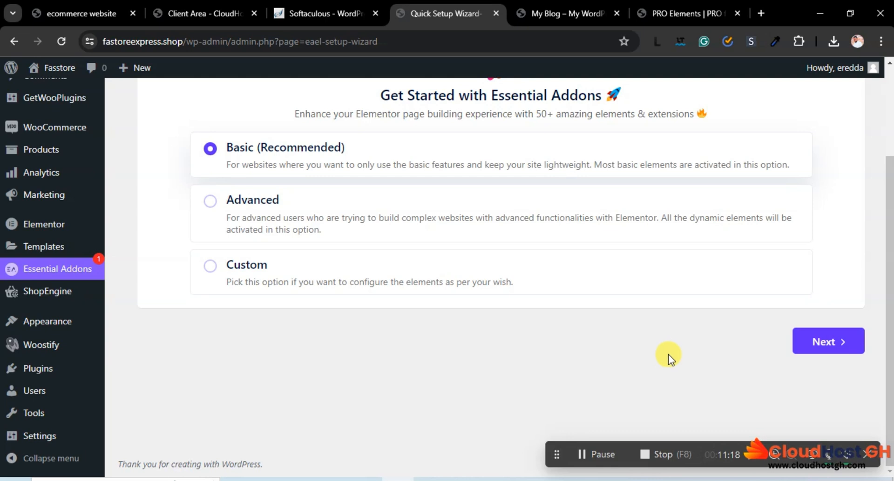
{"action": "left_click", "coordinate": [813, 342]}
{"action": "scroll", "coordinate": [764, 363], "scroll_direction": "down", "scroll_amount": 1}
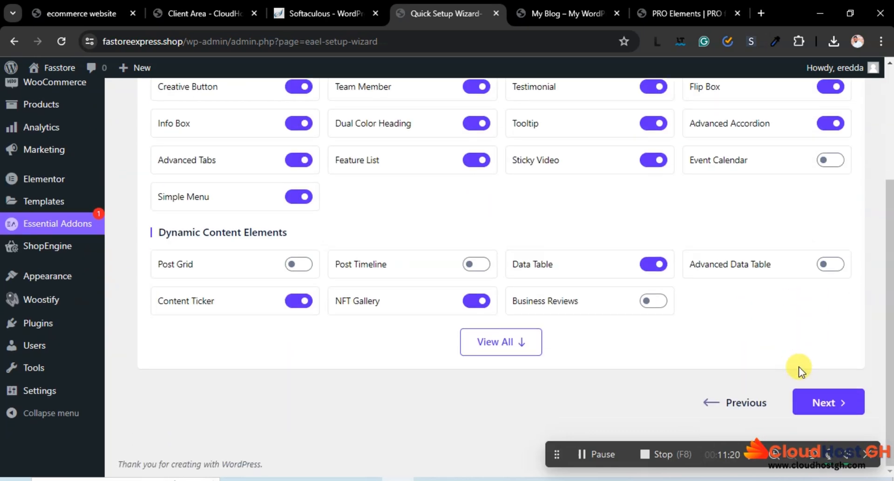
{"action": "left_click", "coordinate": [824, 403]}
{"action": "left_click", "coordinate": [815, 302]}
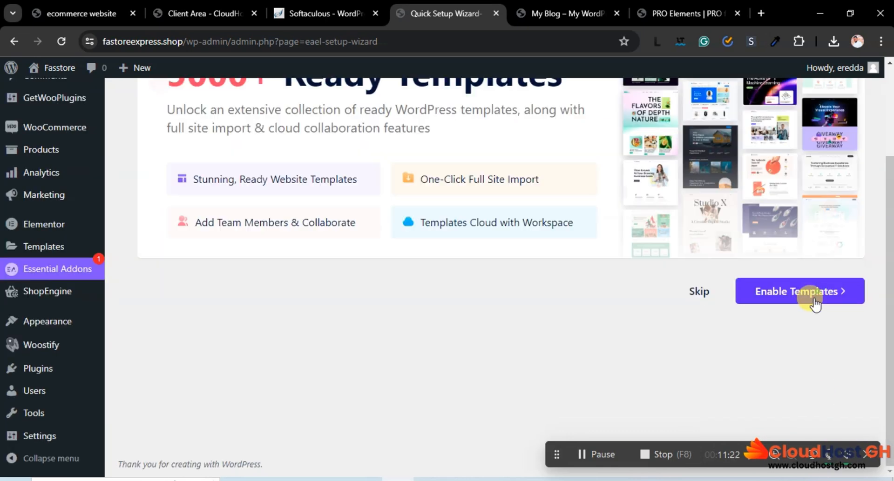
Enable the Templately templates, install no extra integrations, and finish the Essential Addons setup while declining data collection
{"action": "left_click", "coordinate": [814, 305]}
{"action": "scroll", "coordinate": [751, 332], "scroll_direction": "down", "scroll_amount": 1}
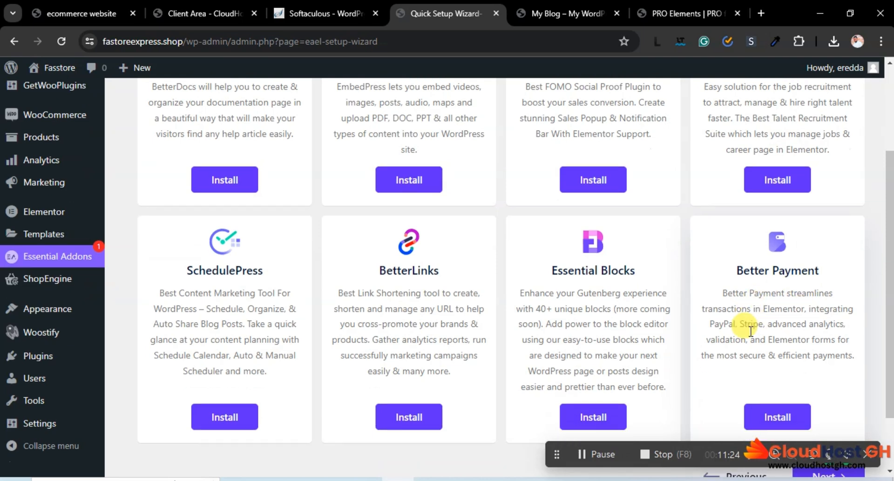
{"action": "scroll", "coordinate": [750, 332], "scroll_direction": "down", "scroll_amount": 2}
{"action": "left_click", "coordinate": [824, 403]}
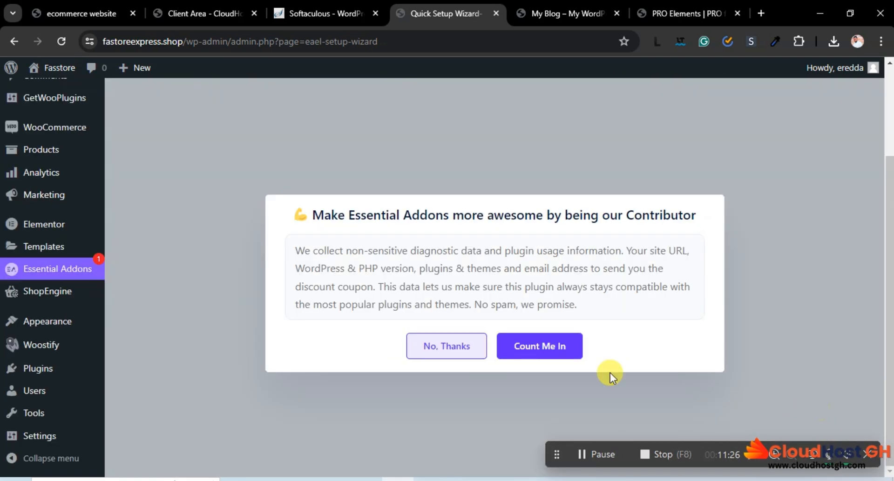
{"action": "left_click", "coordinate": [436, 348]}
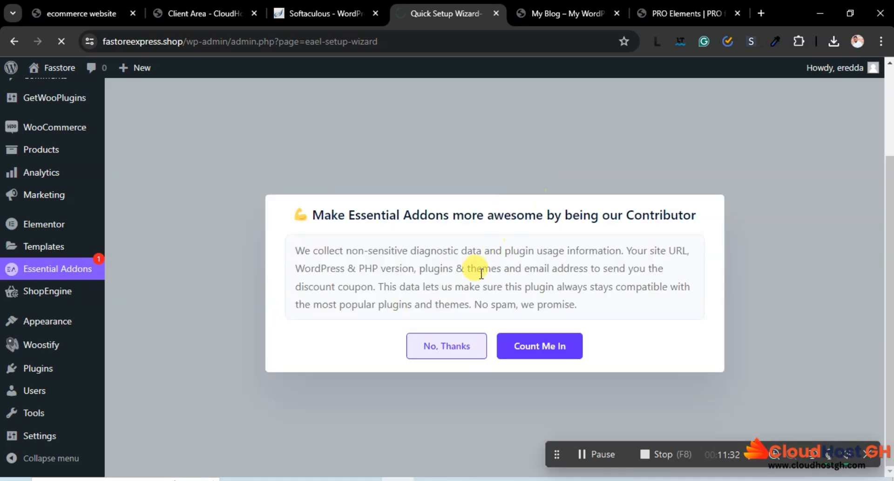
Activate the TI WooCommerce Wishlist plugin from the installed plugins and start its setup wizard
{"action": "scroll", "coordinate": [470, 231], "scroll_direction": "down", "scroll_amount": 6}
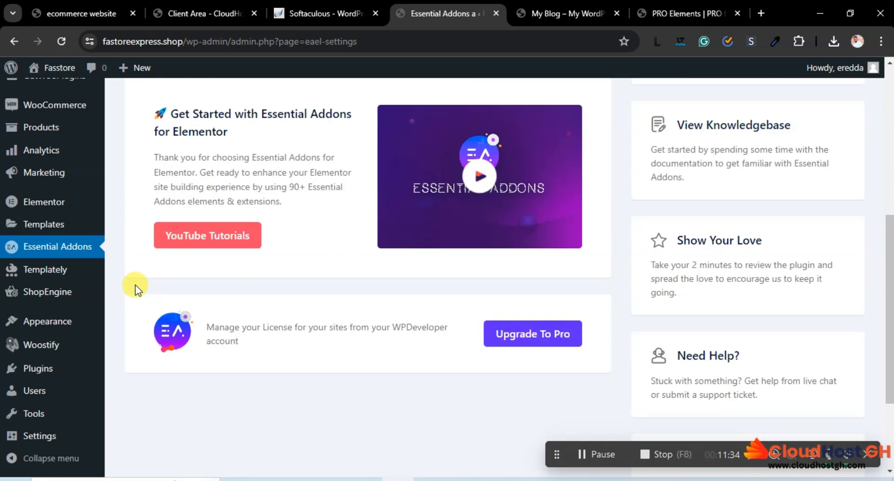
{"action": "left_click", "coordinate": [29, 368]}
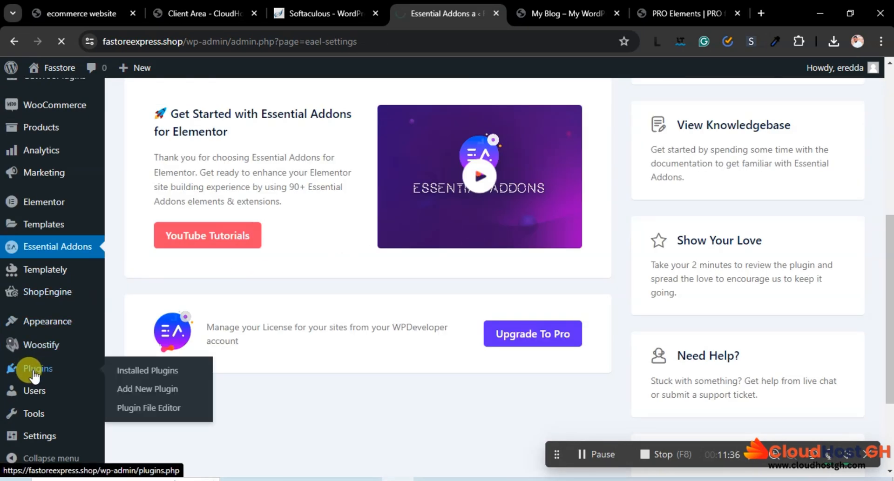
{"action": "scroll", "coordinate": [335, 269], "scroll_direction": "down", "scroll_amount": 5}
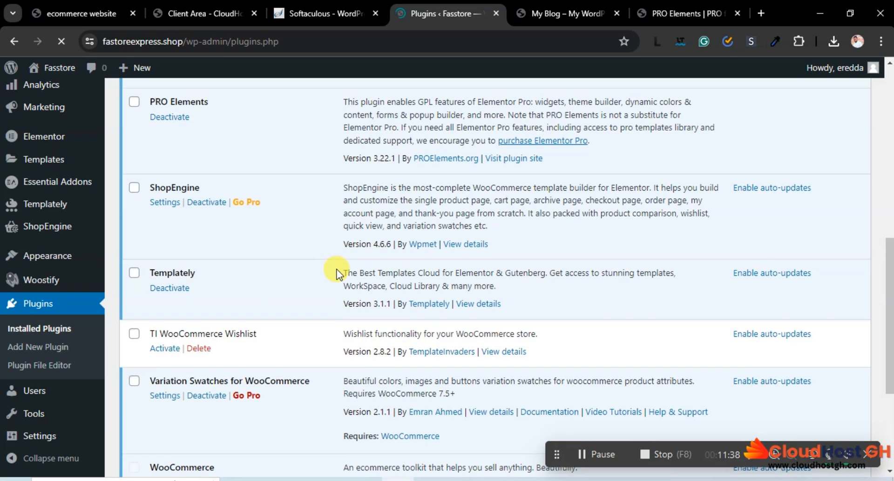
{"action": "scroll", "coordinate": [336, 274], "scroll_direction": "down", "scroll_amount": 4}
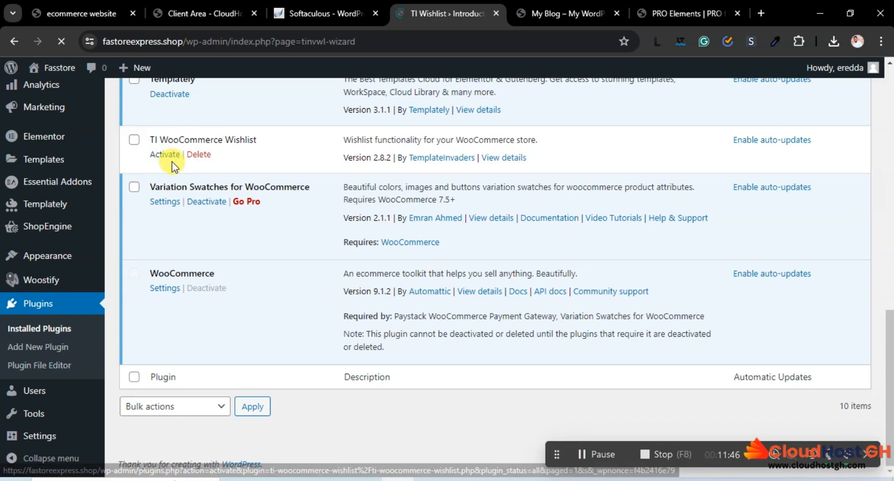
{"action": "scroll", "coordinate": [348, 202], "scroll_direction": "down", "scroll_amount": 3}
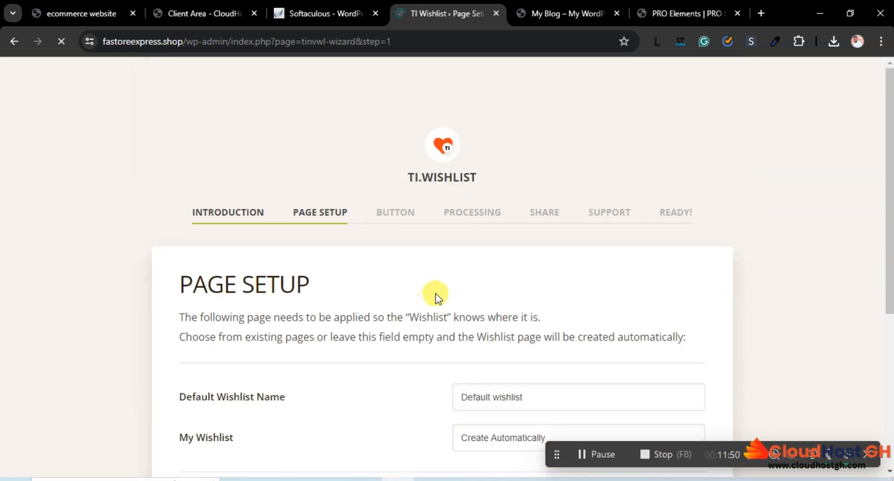
Keep the name "Default wishlist" and the My Wishlist page on Create Automatically, and submit the wishlist page setup
{"action": "scroll", "coordinate": [435, 292], "scroll_direction": "down", "scroll_amount": 4}
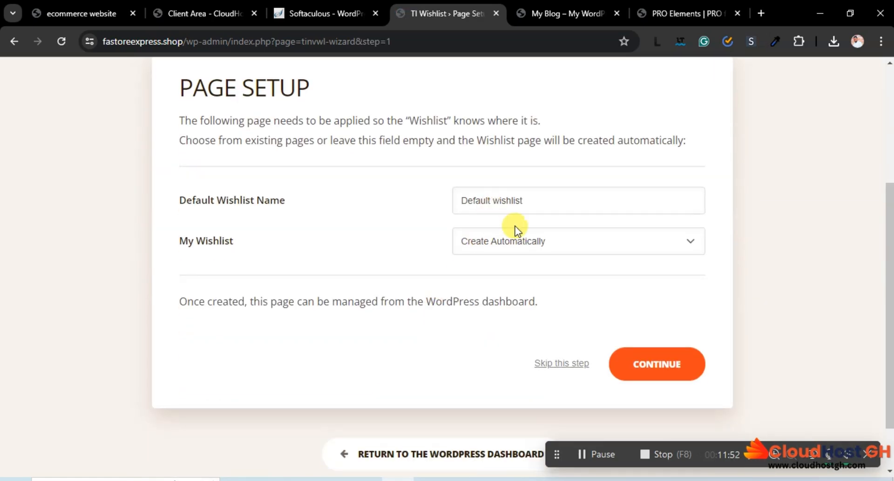
{"action": "left_click", "coordinate": [511, 252]}
{"action": "left_click", "coordinate": [511, 250]}
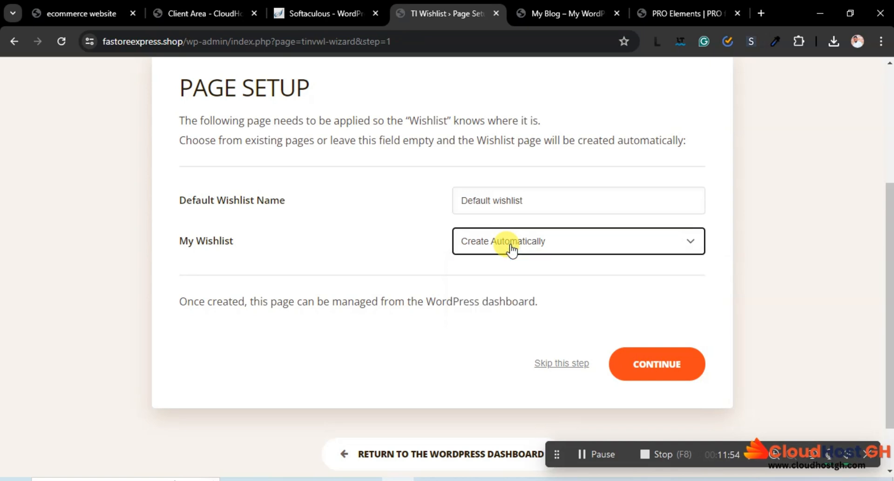
{"action": "left_click", "coordinate": [512, 250]}
{"action": "left_click", "coordinate": [511, 250]}
{"action": "left_click", "coordinate": [641, 366]}
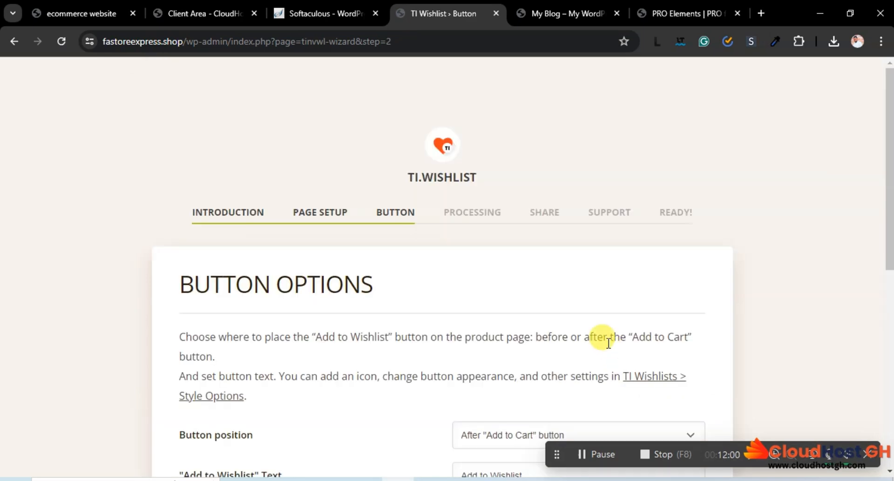
Accept the default button, processing and share options in the wishlist wizard, keeping the position after "Add to Cart" and removal set to Automatically
{"action": "scroll", "coordinate": [607, 343], "scroll_direction": "down", "scroll_amount": 7}
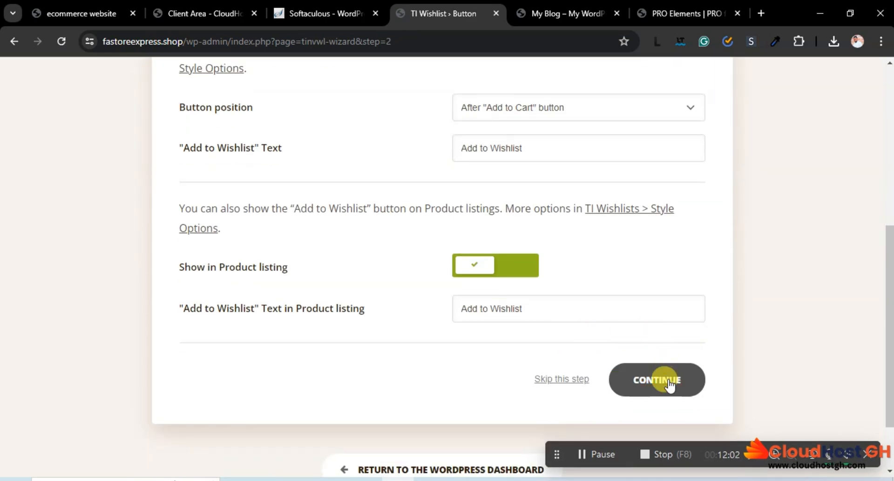
{"action": "left_click", "coordinate": [669, 384]}
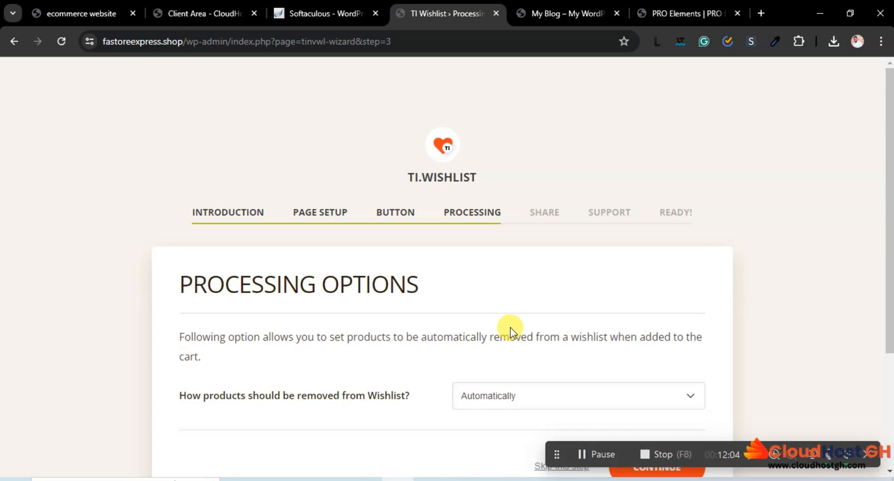
{"action": "scroll", "coordinate": [510, 328], "scroll_direction": "down", "scroll_amount": 4}
{"action": "left_click", "coordinate": [637, 307]}
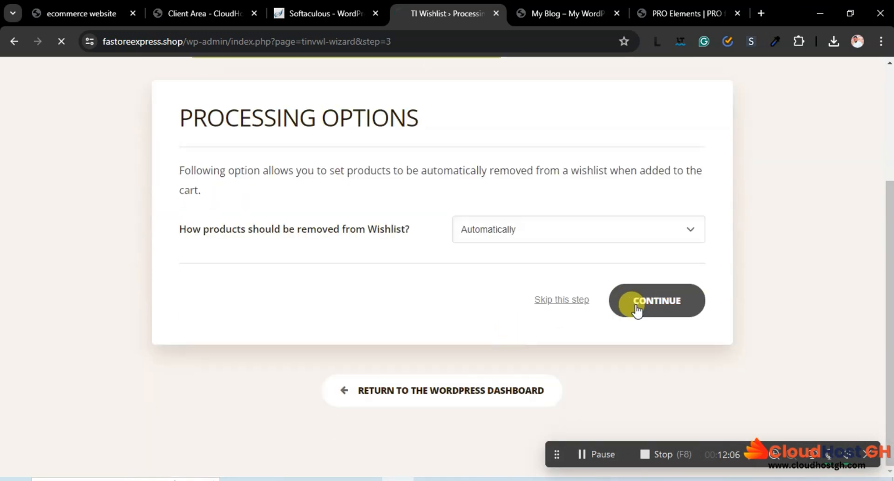
{"action": "scroll", "coordinate": [635, 310], "scroll_direction": "down", "scroll_amount": 7}
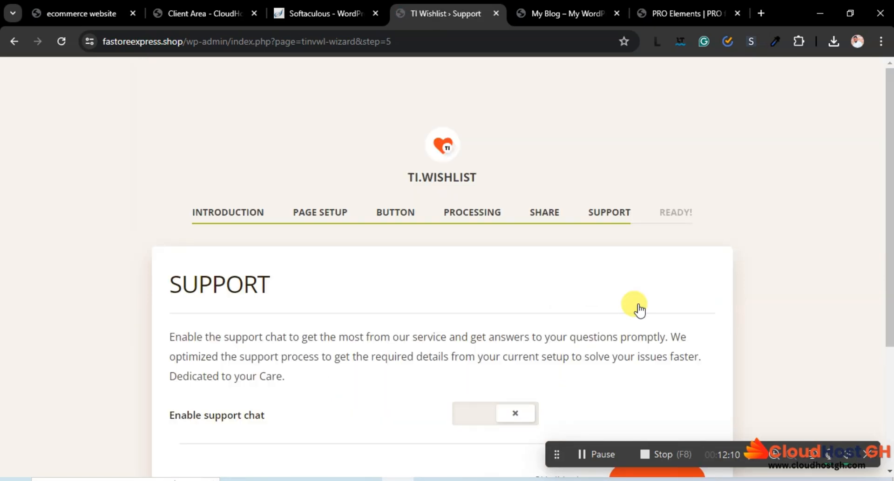
Enable the support chat in the wishlist wizard and submit the support stage
{"action": "scroll", "coordinate": [639, 309], "scroll_direction": "down", "scroll_amount": 4}
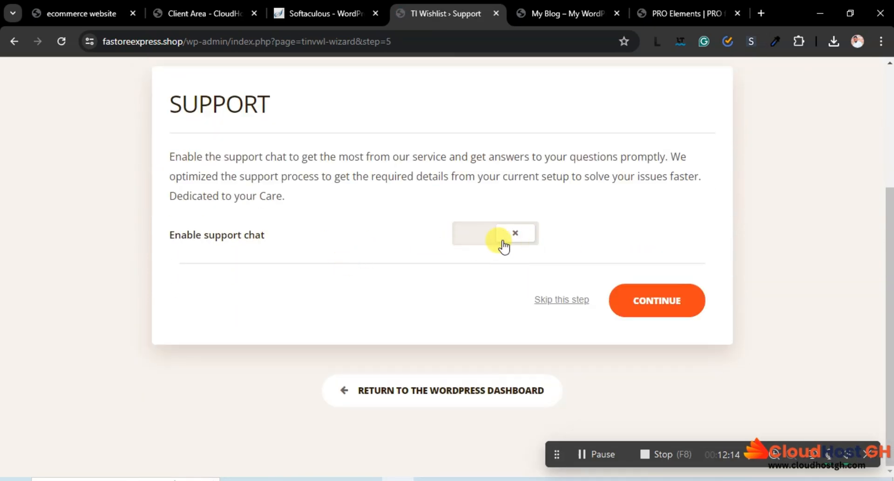
{"action": "left_click", "coordinate": [484, 240]}
{"action": "left_click", "coordinate": [484, 239]}
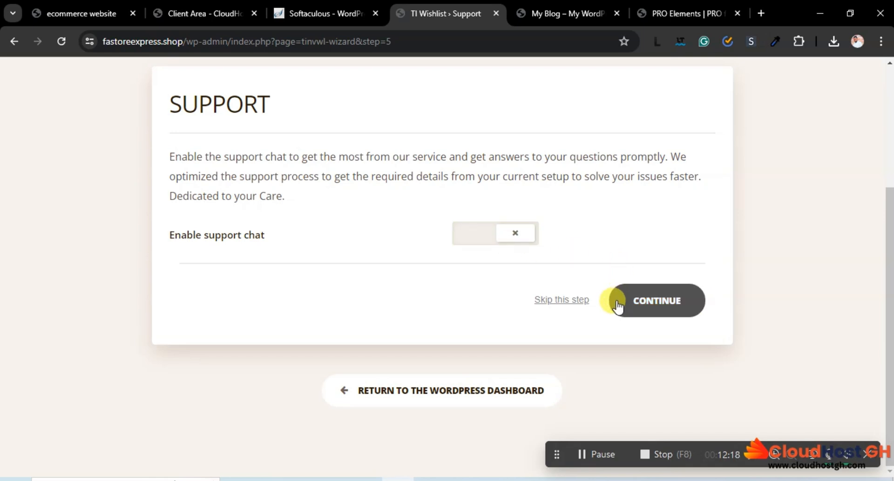
{"action": "left_click", "coordinate": [497, 238]}
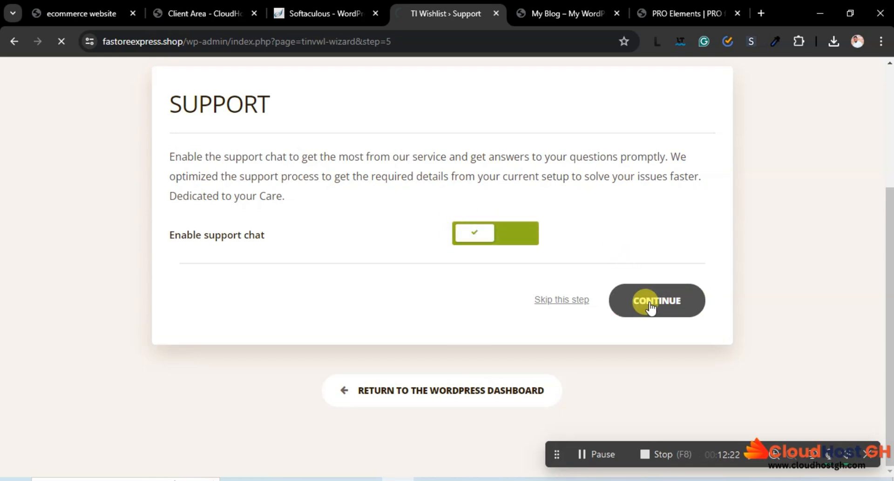
Leave the completed wishlist wizard and return to the WordPress dashboard
{"action": "scroll", "coordinate": [646, 297], "scroll_direction": "down", "scroll_amount": 5}
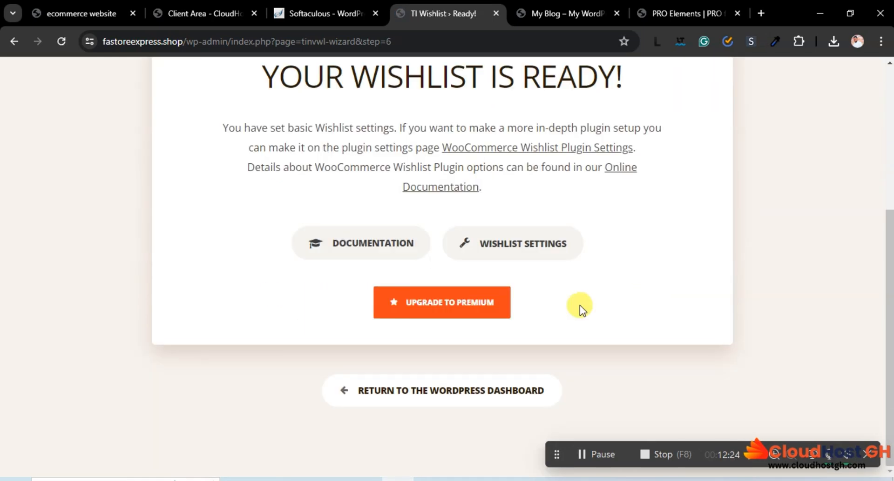
{"action": "scroll", "coordinate": [472, 358], "scroll_direction": "up", "scroll_amount": 3}
{"action": "scroll", "coordinate": [463, 340], "scroll_direction": "down", "scroll_amount": 3}
{"action": "scroll", "coordinate": [579, 247], "scroll_direction": "up", "scroll_amount": 5}
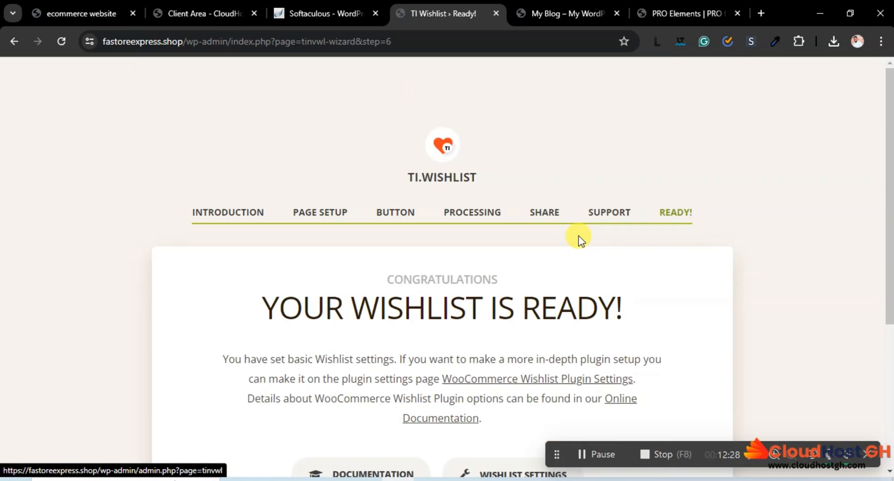
{"action": "scroll", "coordinate": [578, 242], "scroll_direction": "down", "scroll_amount": 3}
{"action": "scroll", "coordinate": [535, 312], "scroll_direction": "down", "scroll_amount": 2}
{"action": "left_click", "coordinate": [481, 389]}
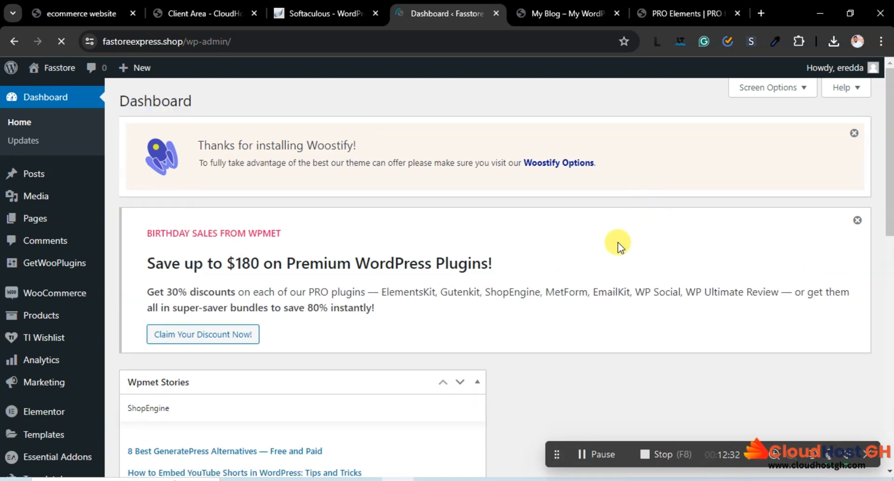
Open the installed plugins list and check the plugins down to the end of the list
{"action": "scroll", "coordinate": [617, 249], "scroll_direction": "down", "scroll_amount": 3}
{"action": "scroll", "coordinate": [615, 249], "scroll_direction": "down", "scroll_amount": 5}
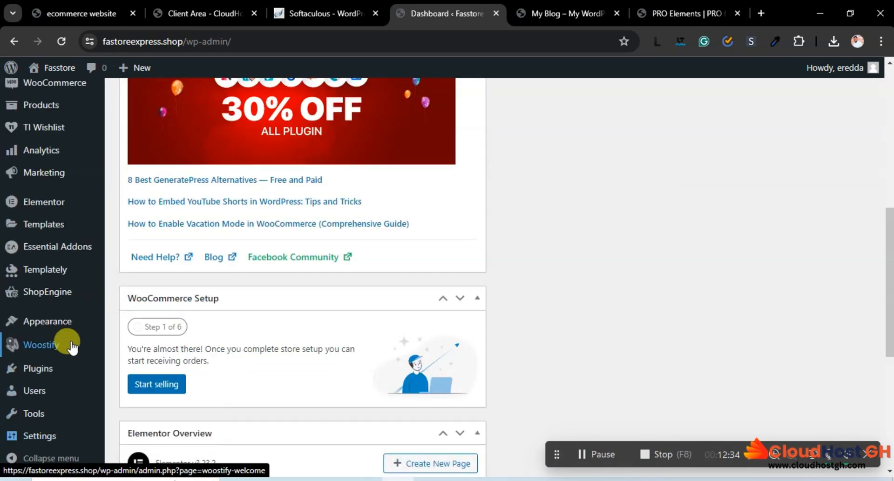
{"action": "mouse_move", "coordinate": [54, 372]}
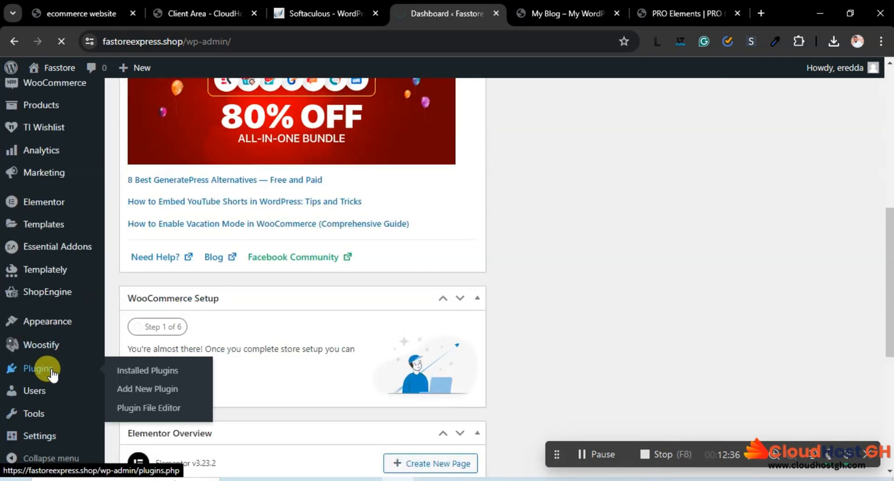
{"action": "scroll", "coordinate": [457, 289], "scroll_direction": "down", "scroll_amount": 10}
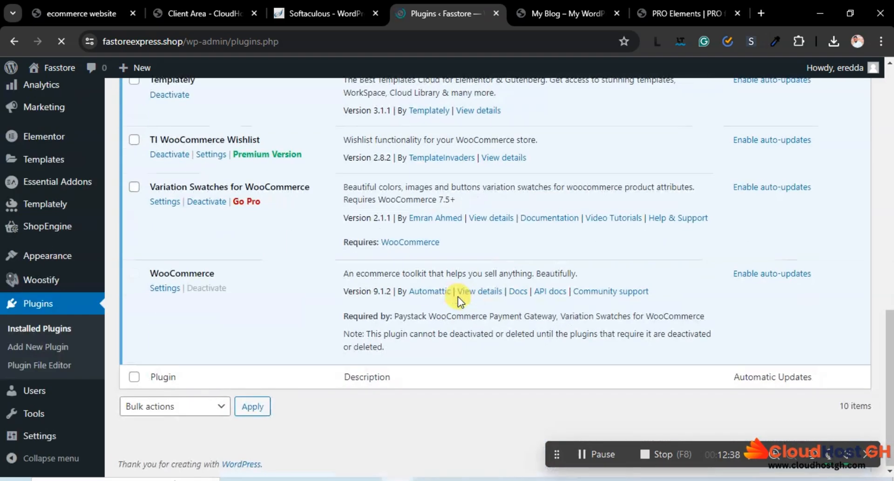